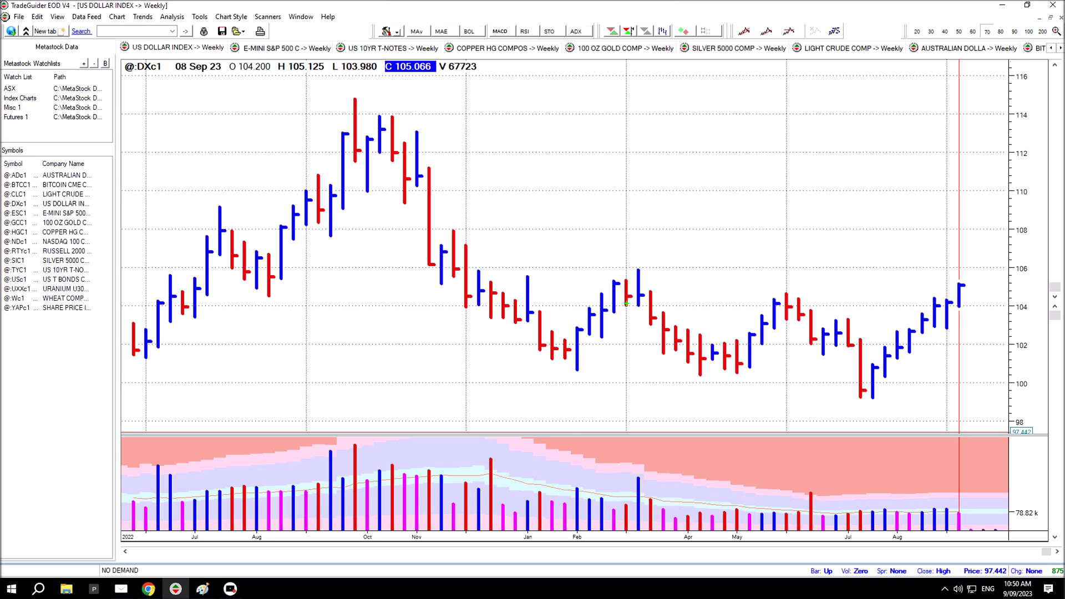
Step: Draw green horizontal lines at about 104, 106.1 and 105.5 on the US Dollar Index weekly chart, and point an arrow at the second-last bar
left_click_drag(626, 304, 999, 306)
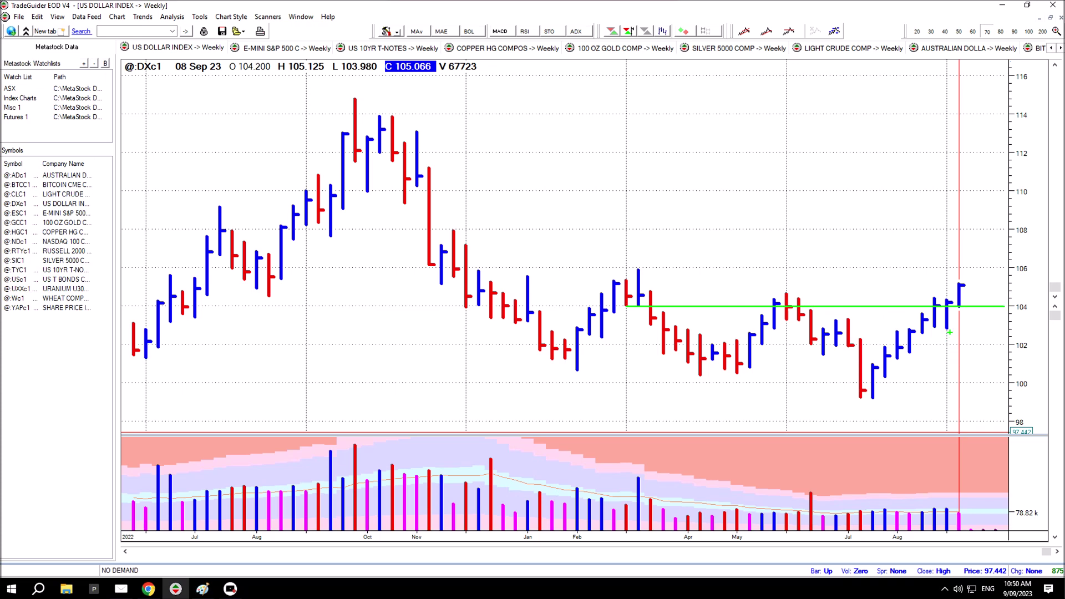
left_click_drag(950, 332, 964, 359)
left_click_drag(432, 265, 1020, 265)
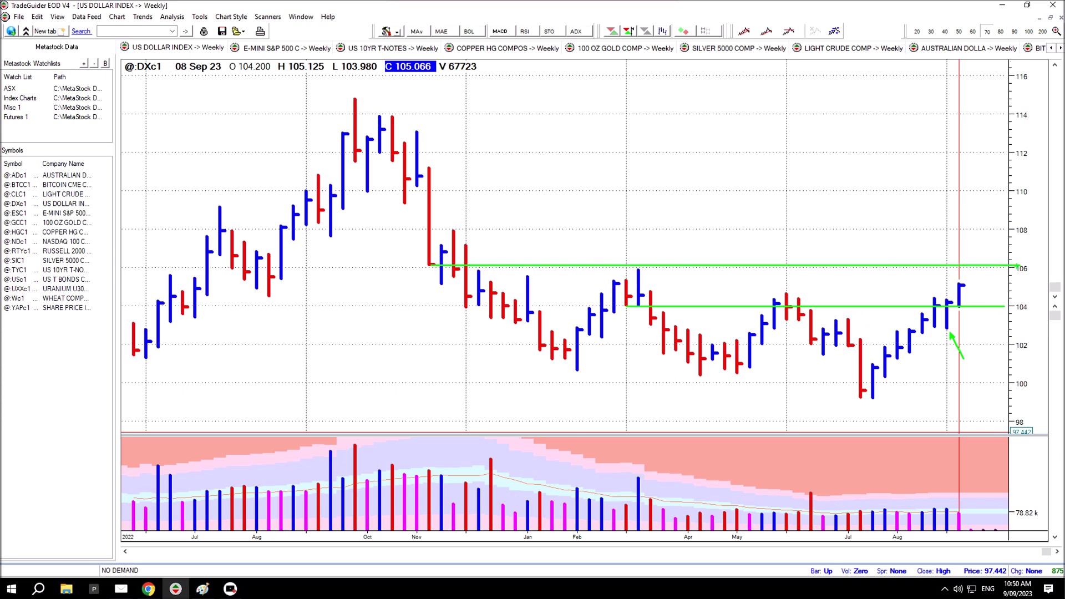
left_click_drag(455, 279, 1018, 274)
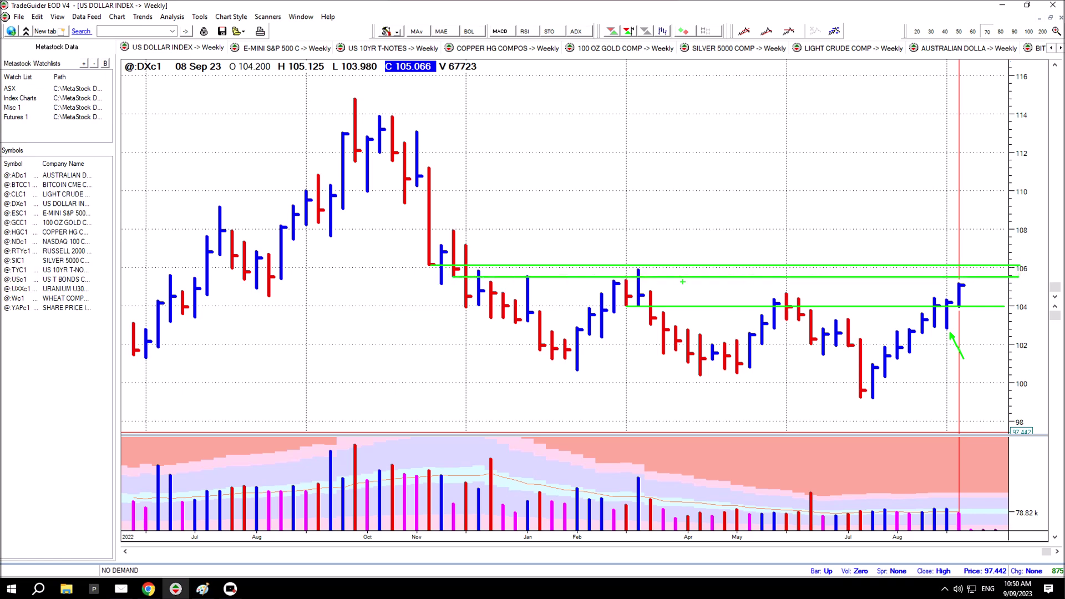
Step: Mark the zones around the resistance lines and the latest volume bar with green arrows, and sketch a possible blue next bar near 105.5
left_click_drag(739, 272, 655, 270)
left_click(965, 508)
left_click_drag(696, 291, 659, 291)
left_click_drag(972, 291, 971, 271)
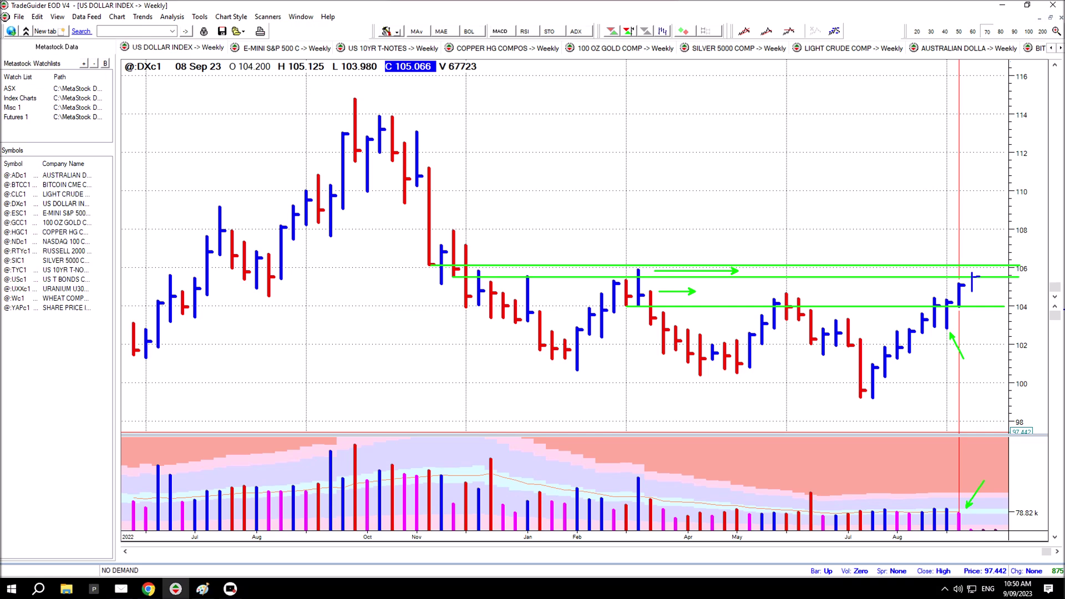
Step: Open the E-mini S&P 500 weekly chart and mark the latest price action and volume with green arrows and short lines at about 4560 and 4420
left_click(289, 49)
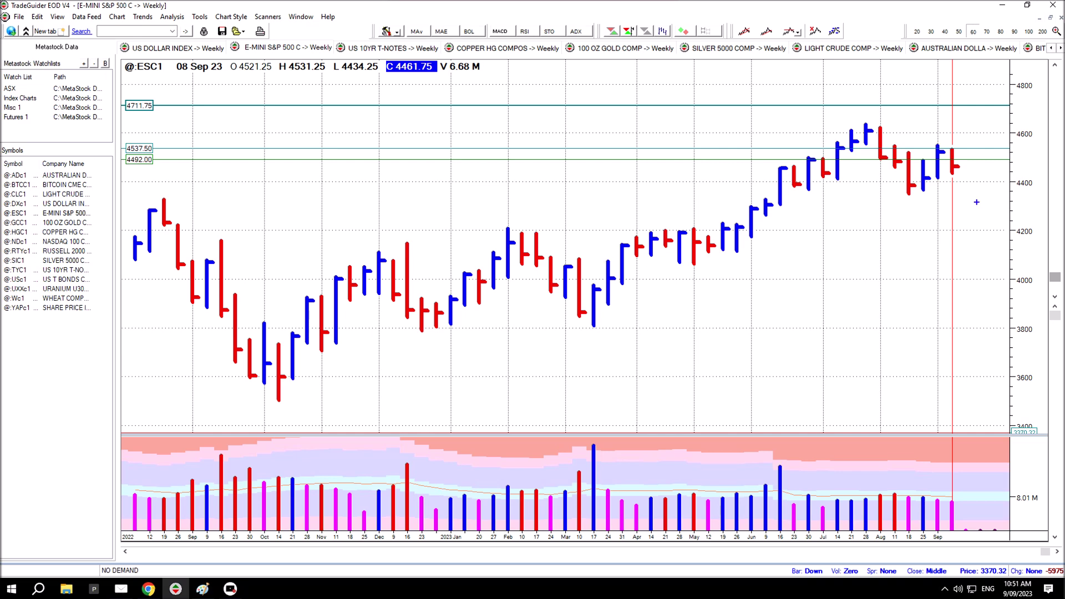
left_click_drag(960, 181, 982, 232)
left_click_drag(938, 143, 964, 143)
left_click_drag(938, 177, 971, 177)
left_click_drag(962, 499, 1007, 467)
left_click_drag(974, 144, 966, 165)
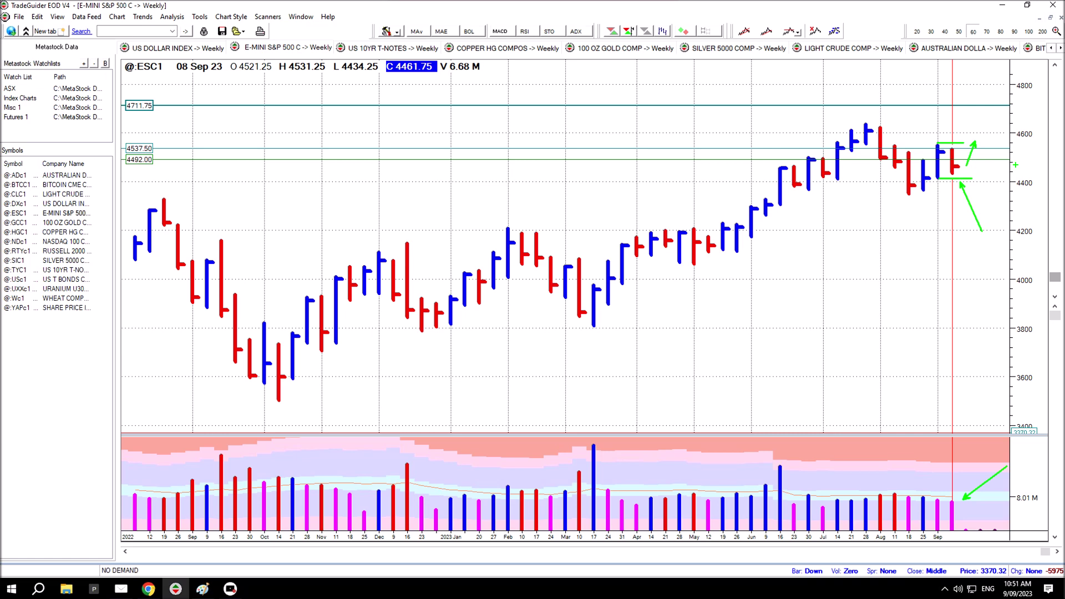
Step: Open the US 10-year T-Notes weekly chart, draw a support line at about 110, and annotate the latest price and volume bars
left_click(373, 50)
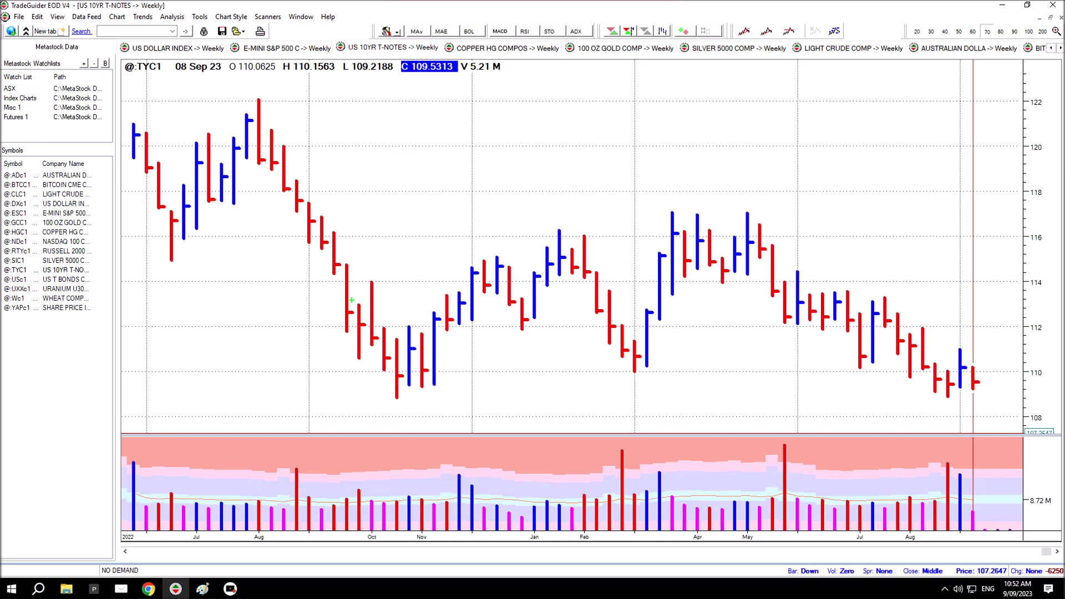
left_click_drag(384, 371, 1010, 373)
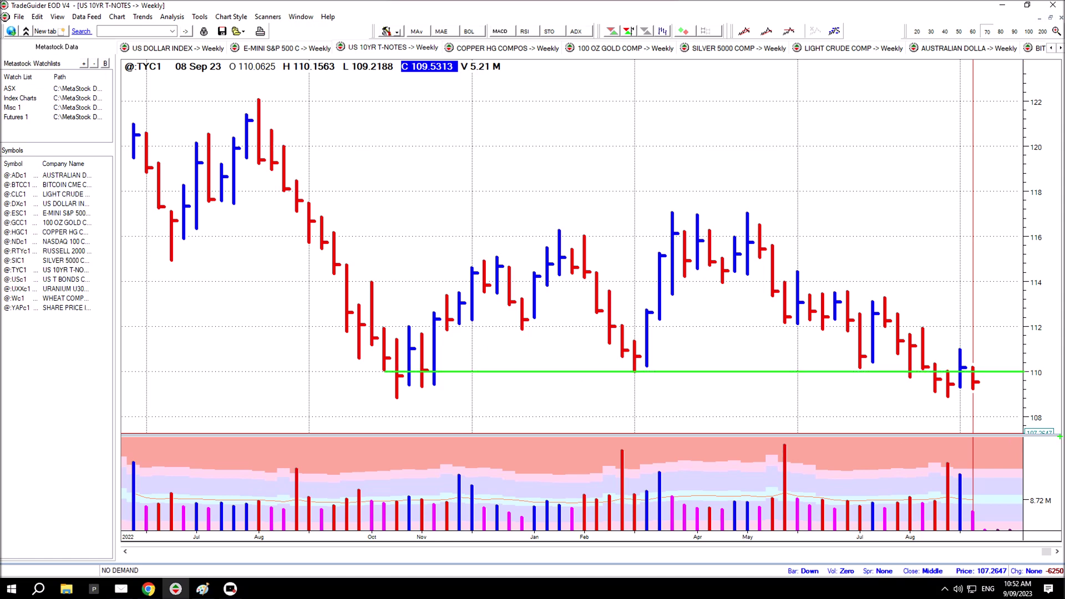
left_click_drag(983, 395, 1009, 428)
left_click_drag(982, 509, 1022, 480)
left_click_drag(991, 357, 987, 377)
Step: Open the copper weekly chart and draw green horizontal level lines at about 4.2, 3.95 and 3.68
left_click(492, 49)
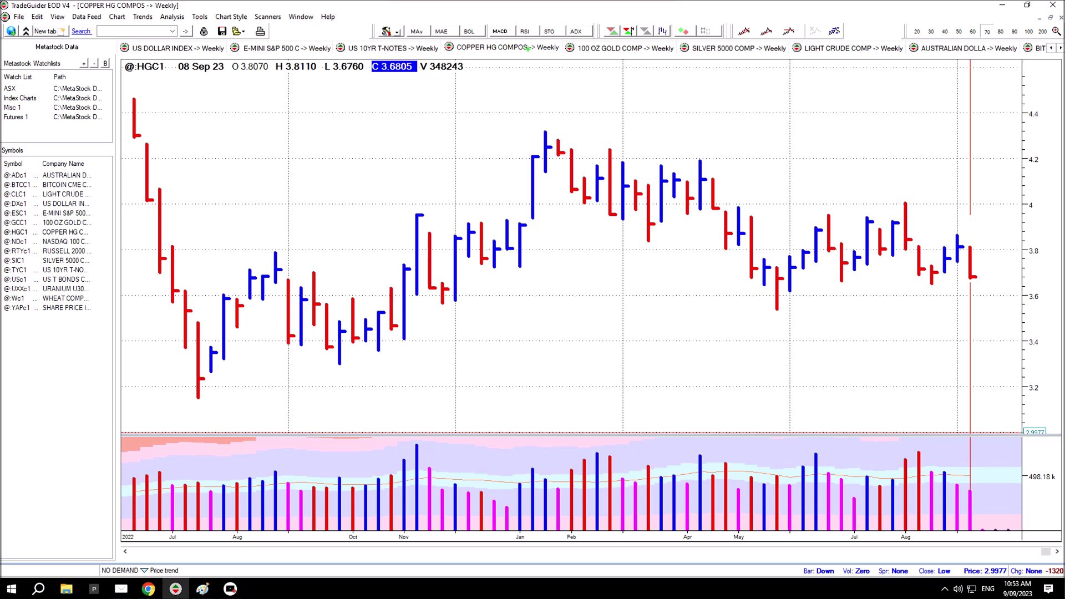
left_click_drag(533, 157, 759, 158)
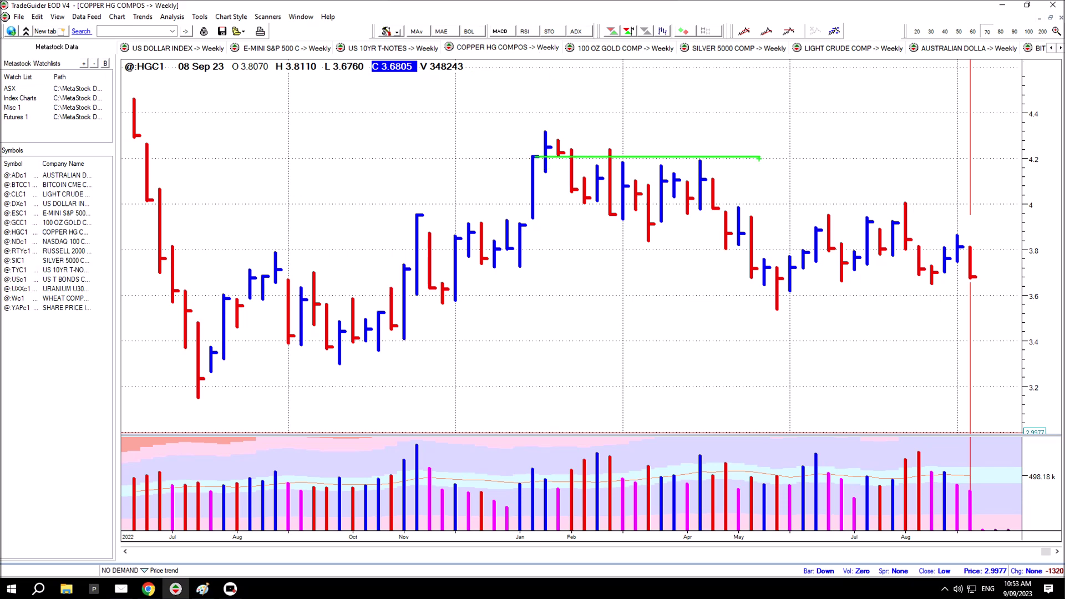
left_click_drag(611, 216, 959, 237)
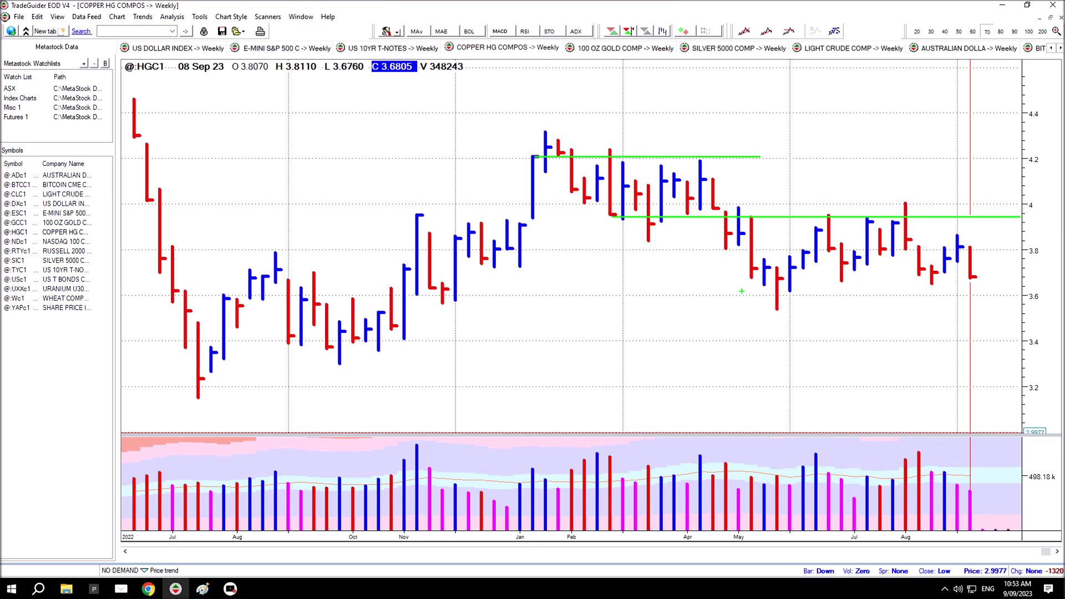
left_click_drag(752, 278, 1012, 278)
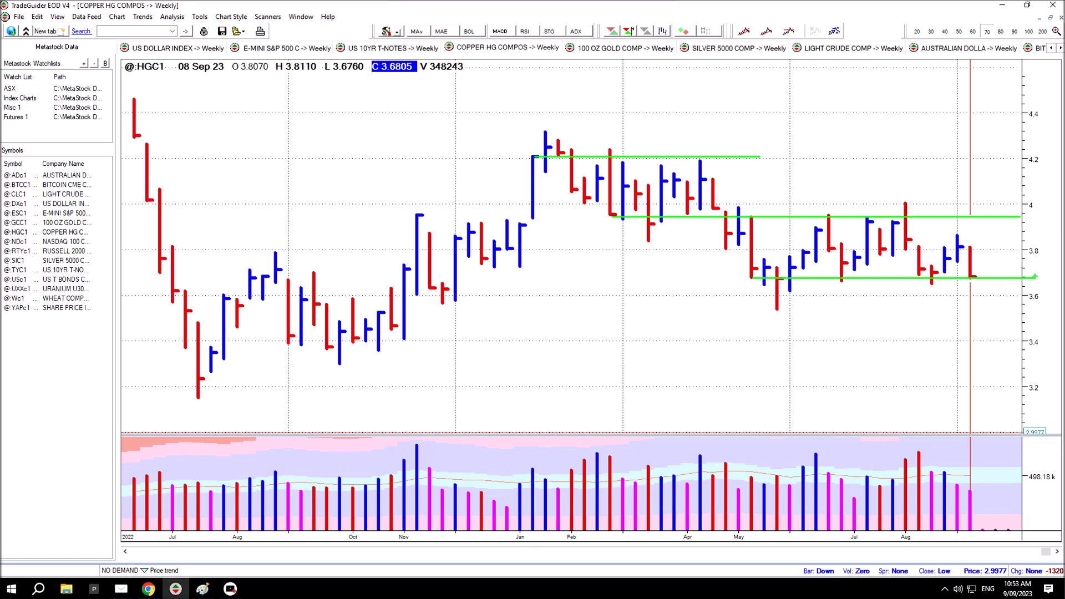
Step: Point green arrows at copper's latest price and volume bars, the 3.68 line and the August low, and mark a red projected next bar
left_click_drag(981, 288, 1006, 321)
left_click_drag(981, 487, 1018, 460)
left_click_drag(742, 277, 711, 277)
left_click_drag(932, 289, 910, 321)
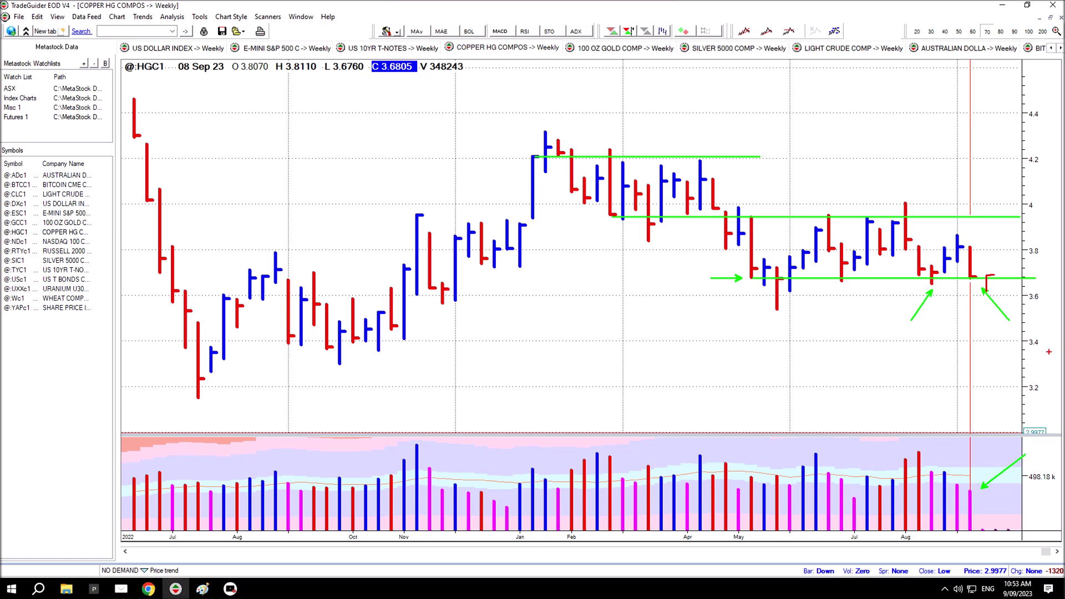
left_click_drag(981, 294, 973, 315)
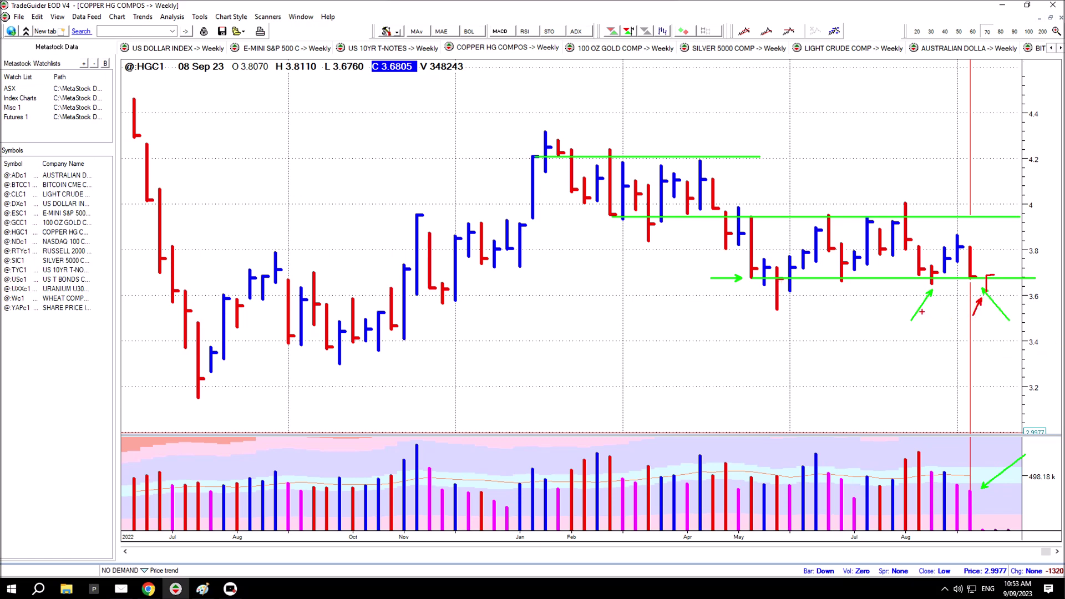
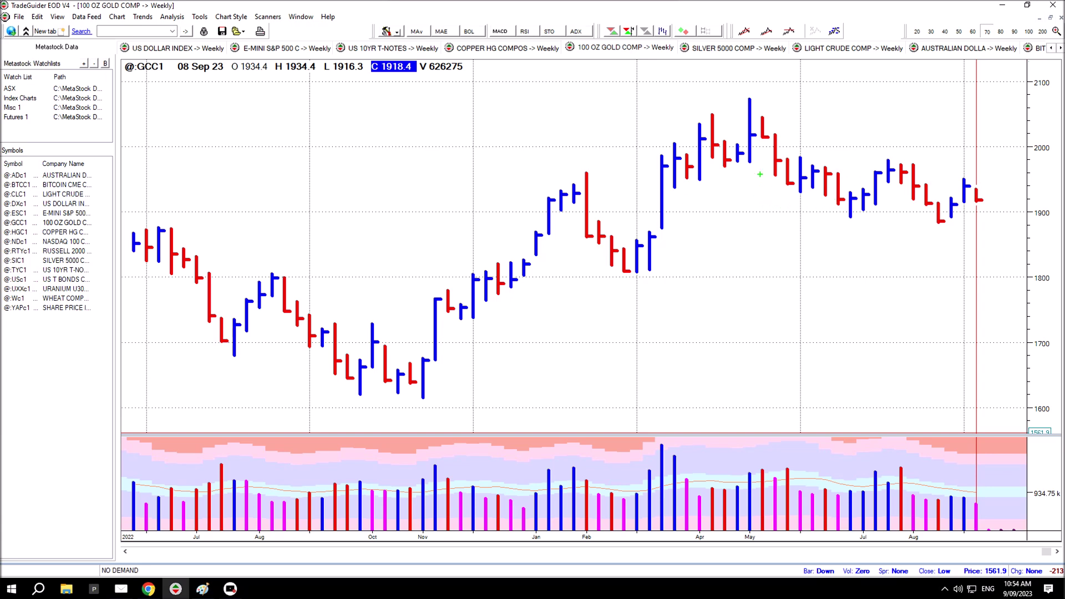
Step: Draw green lines at about 1970 and 1910 on the gold weekly chart, and point arrows at the latest price and volume bars
left_click_drag(725, 167, 980, 168)
left_click_drag(840, 207, 1021, 207)
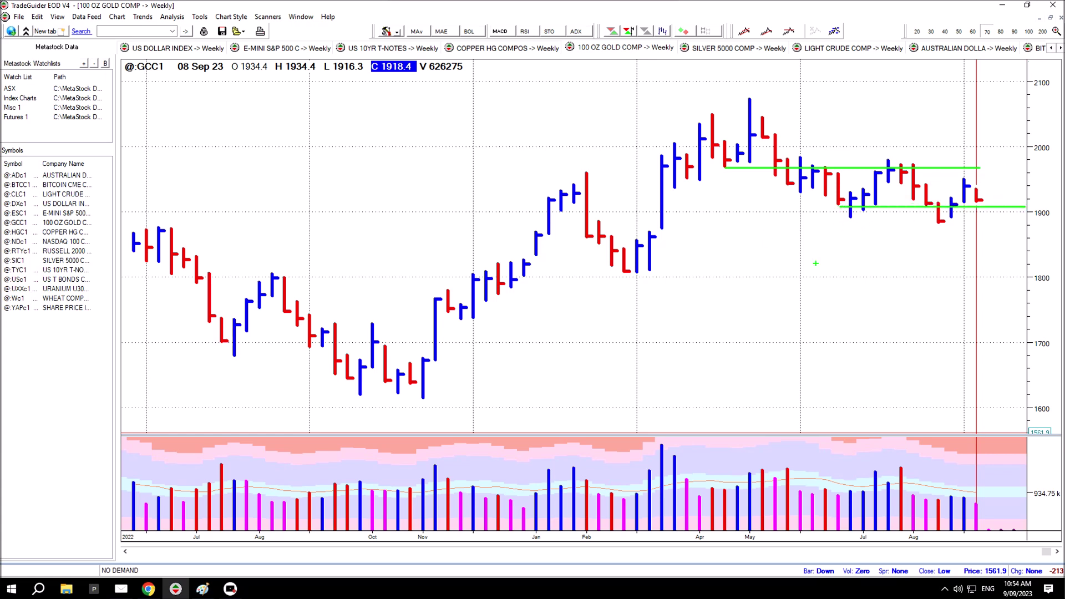
left_click_drag(991, 213, 1026, 254)
left_click_drag(986, 501, 1037, 456)
Step: Sketch a possible next bar after gold's latest bar, undo the sketch, and mark a higher one instead
left_click_drag(989, 200, 990, 215)
key("ctrl+z")
key("ctrl+z")
left_click_drag(991, 196, 997, 178)
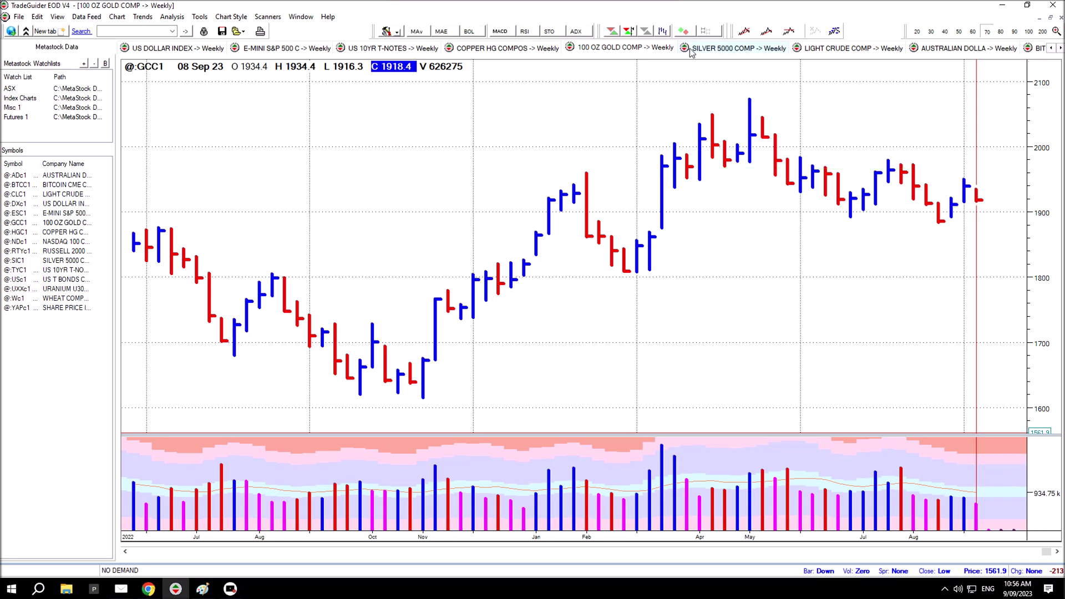
Step: Open the silver weekly chart and draw level lines at about 24.8 and 22.75, plus a green arrow along the lows near 22.3
left_click(721, 48)
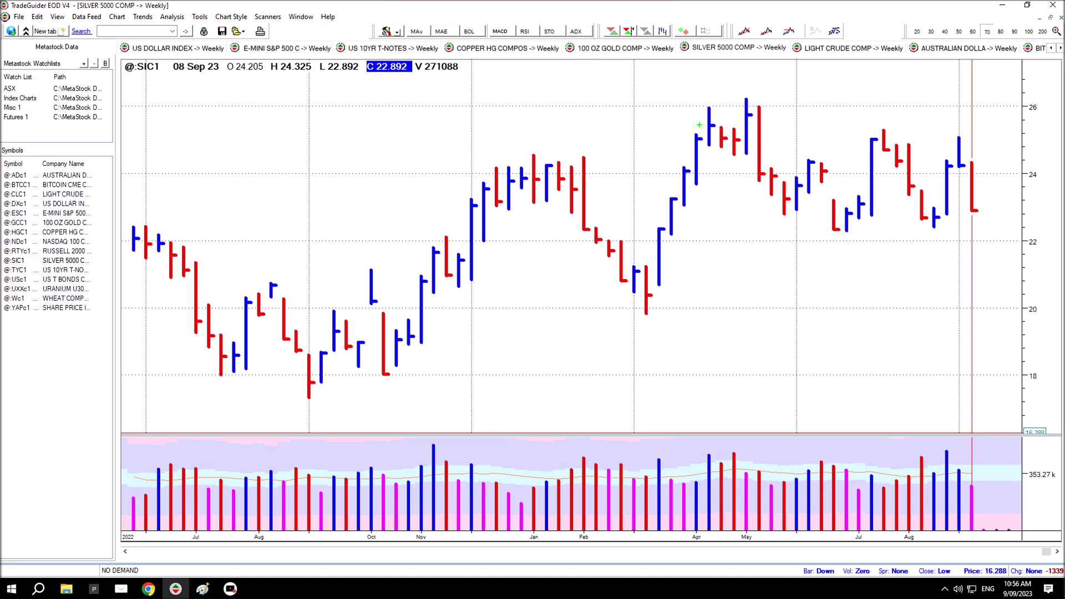
left_click_drag(726, 146, 1009, 146)
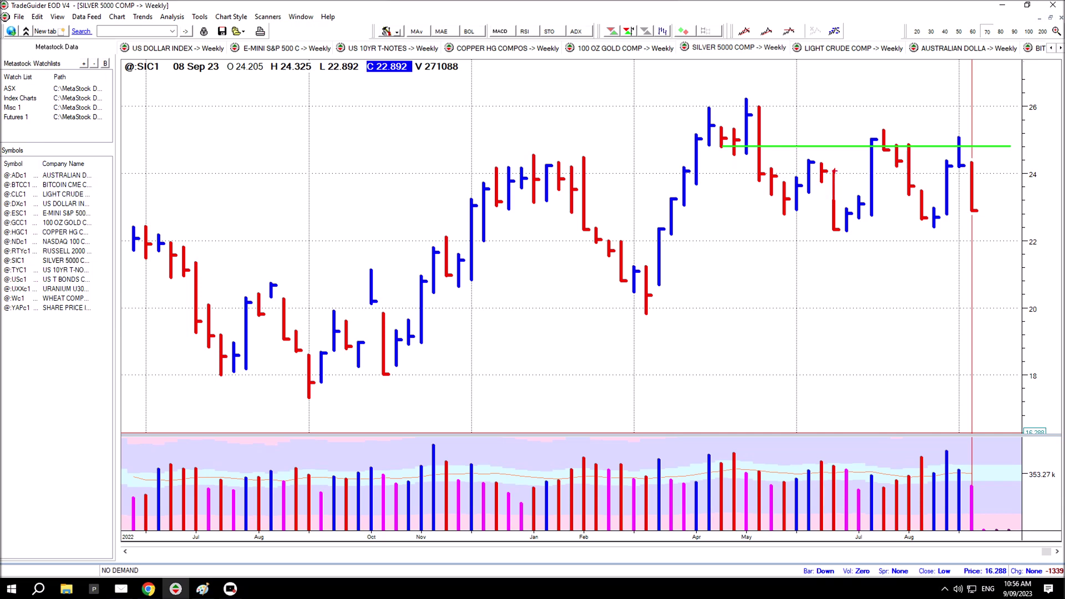
left_click_drag(785, 214, 1017, 215)
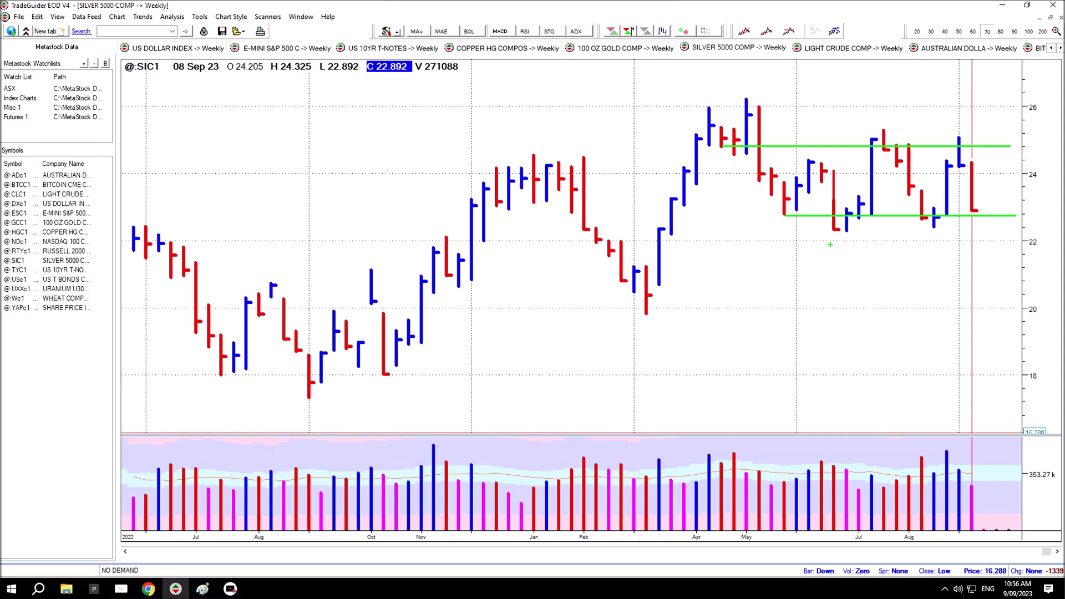
left_click_drag(826, 231, 937, 232)
Step: Point green arrows at silver's latest price and volume bars and at the starts of the two lower support levels
left_click_drag(990, 226, 1012, 259)
left_click_drag(984, 482, 1022, 454)
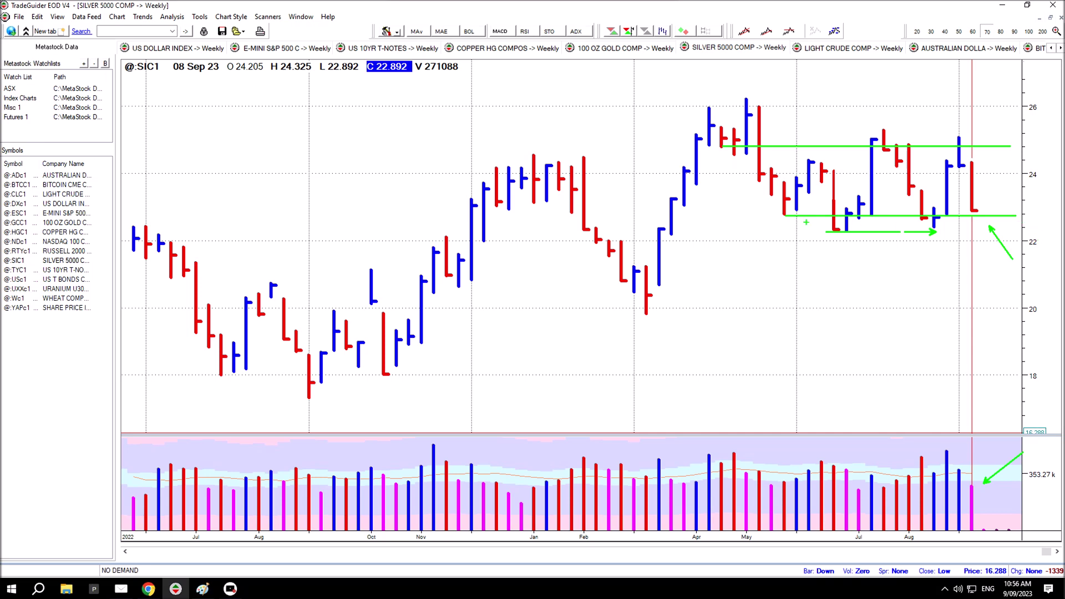
left_click_drag(736, 215, 779, 215)
left_click_drag(760, 231, 820, 231)
Step: Sketch a red possible next bar at silver's support line, and add arrows at the late-August low and the neighbouring July and recent bars
left_click_drag(988, 211, 986, 225)
left_click_drag(939, 232, 958, 265)
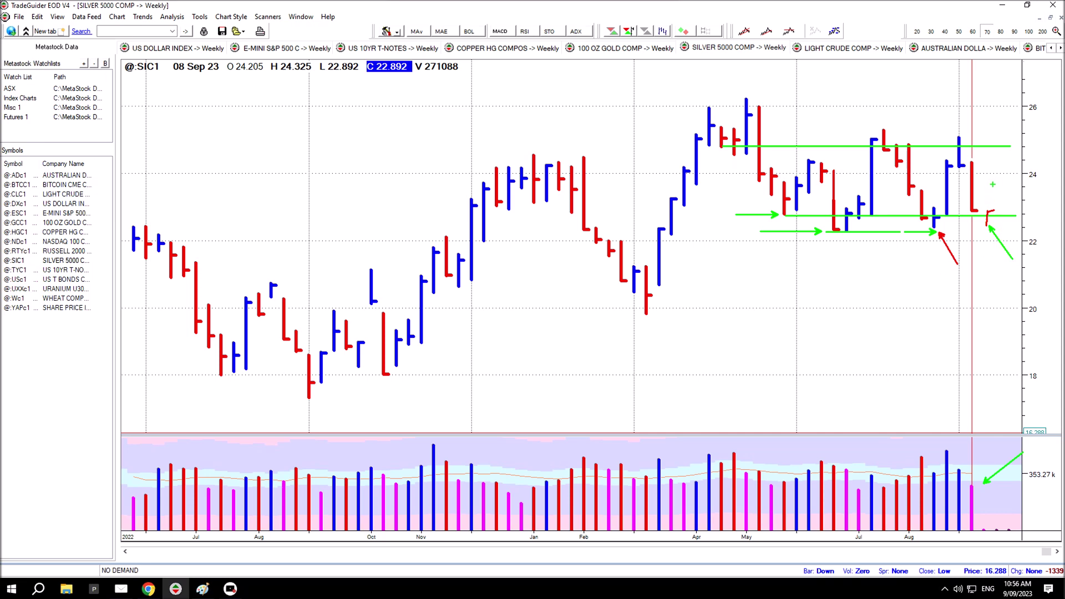
left_click_drag(992, 176, 982, 211)
left_click_drag(875, 222, 897, 284)
left_click_drag(952, 221, 996, 299)
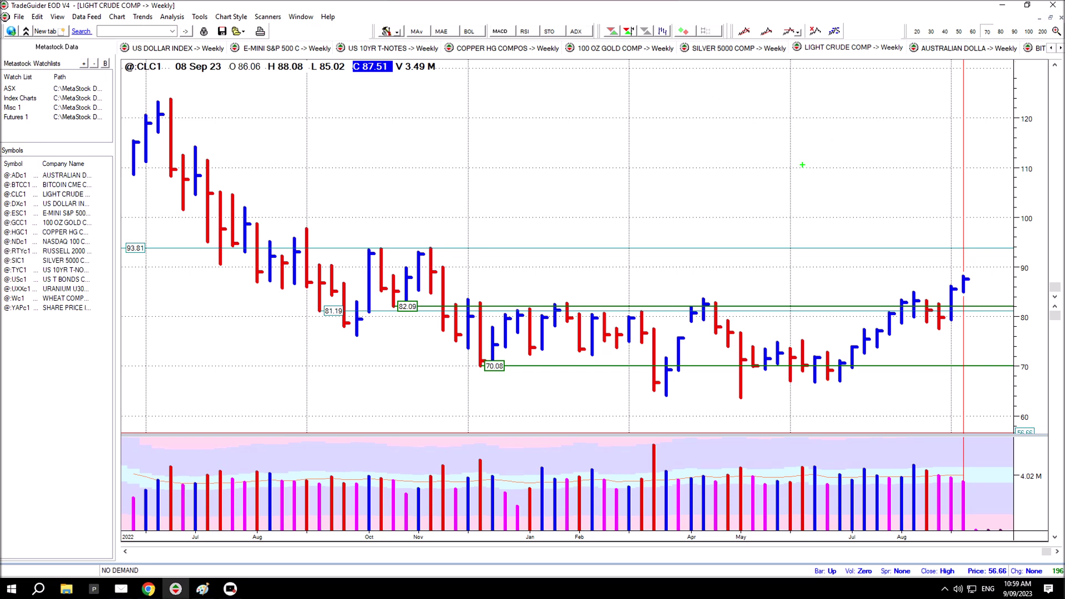
Step: Mark the light crude weekly chart with a line at about 83.5 and green arrows at the breakout bar, the zone below 93.81 and the latest volume
mouse_move(903, 300)
left_mouse_down()
mouse_move(996, 301)
mouse_move(960, 331)
mouse_move(969, 366)
left_mouse_up()
mouse_move(498, 280)
left_mouse_down()
mouse_move(462, 280)
mouse_move(473, 264)
mouse_move(456, 265)
left_mouse_up()
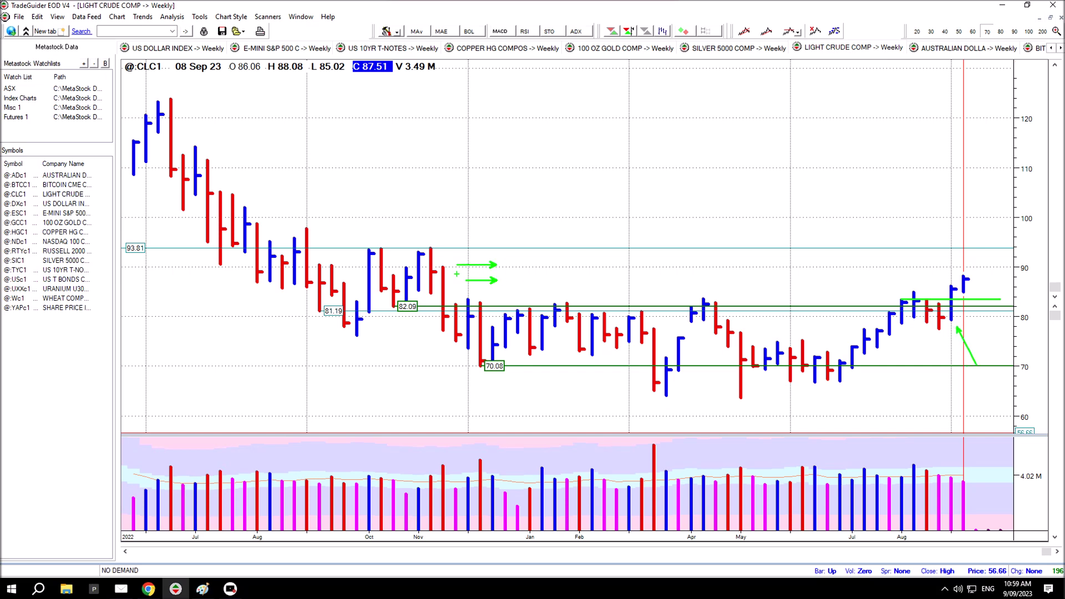
left_click_drag(982, 275, 1009, 259)
left_click_drag(970, 480, 1016, 452)
Step: Clear the annotations and switch the light crude chart to the daily timeframe
key("Escape")
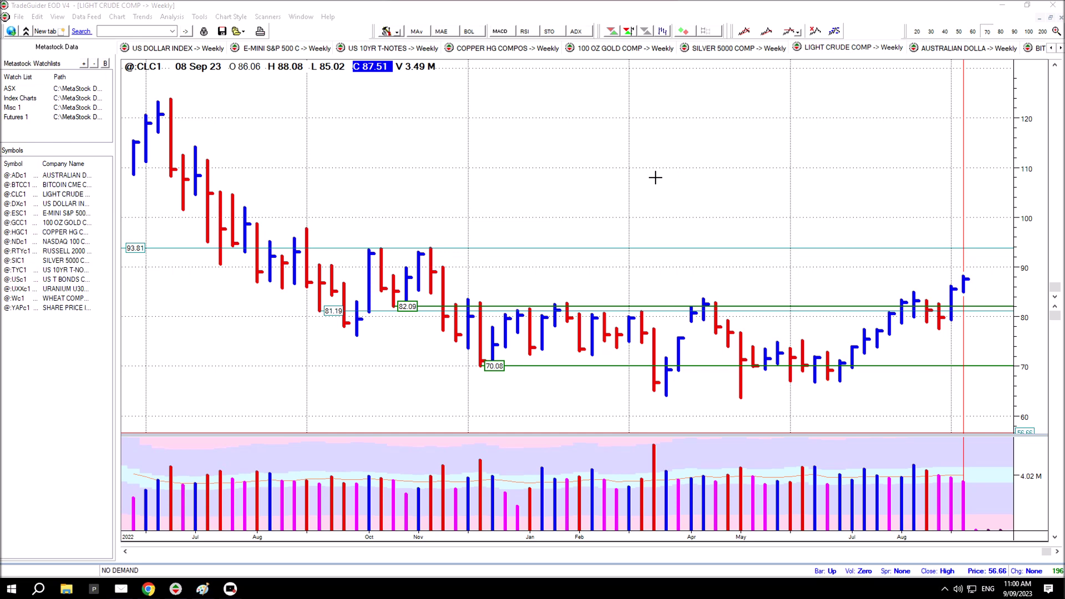
left_click(187, 31)
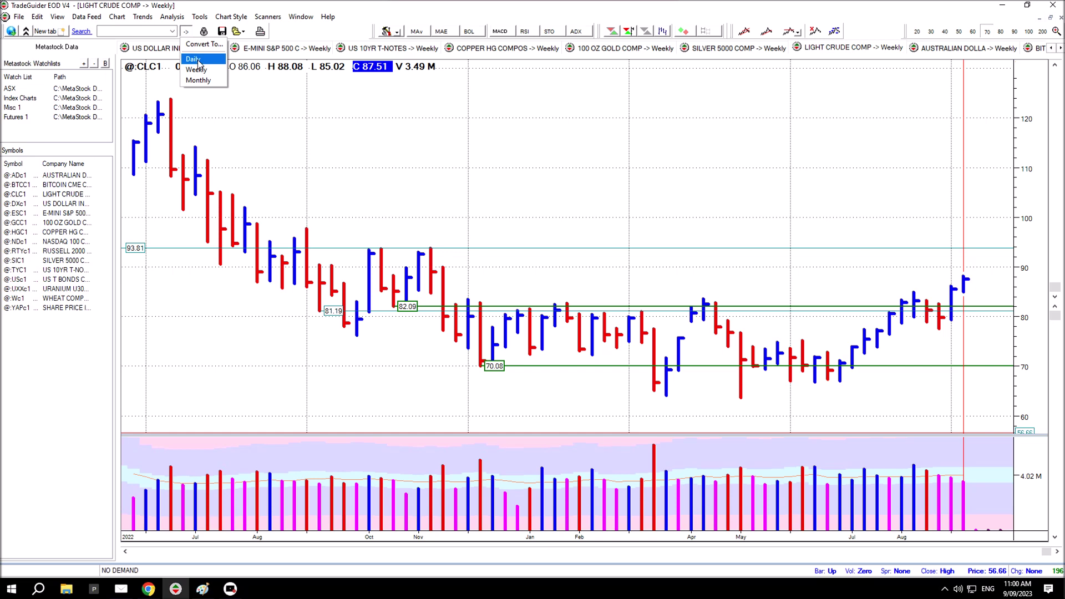
left_click(194, 60)
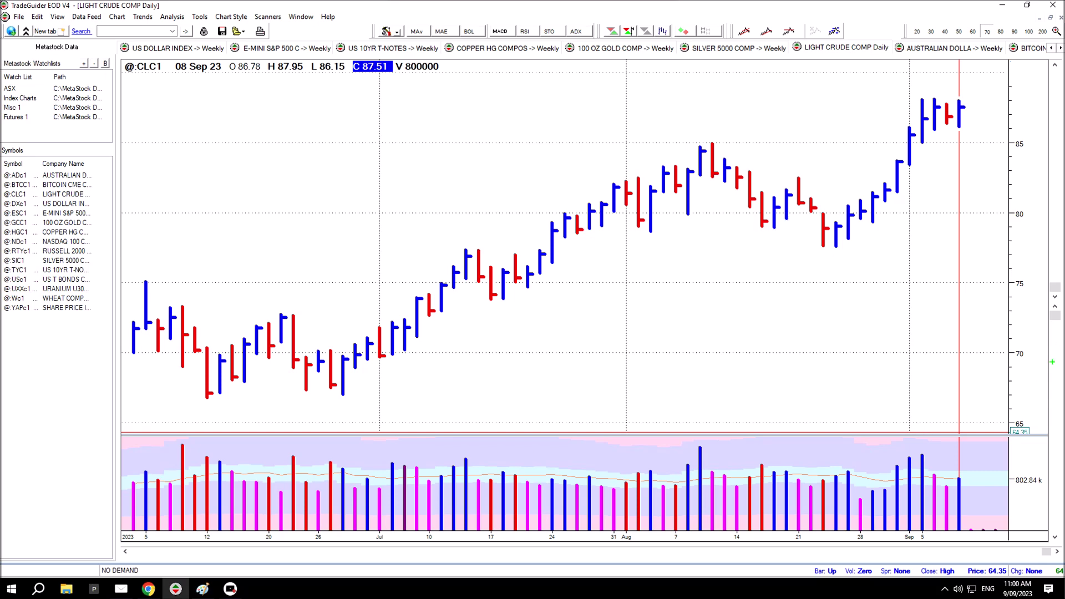
Step: Circle the low of the 5 September daily crude bar and add green arrows for its low, range, close and volume
left_click_drag(923, 148, 929, 193)
left_click_drag(912, 133, 932, 146)
left_click_drag(913, 104, 913, 136)
left_click_drag(910, 119, 887, 118)
left_click_drag(925, 445, 936, 393)
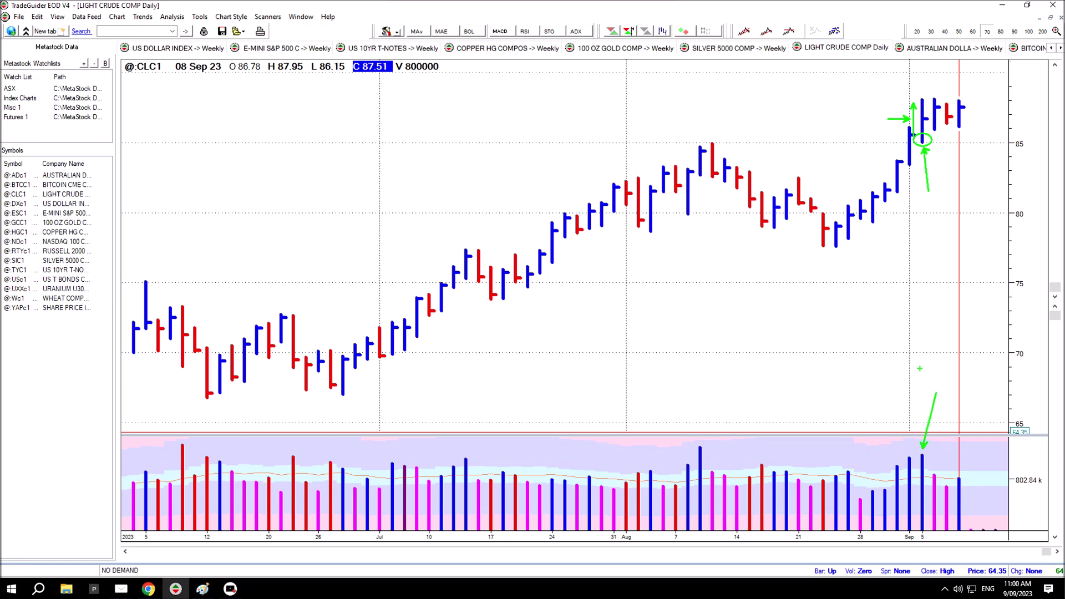
Step: Draw a line at about 88 from the 5 September high, and add green arrows along the preceding rally and at the following price and volume bars
left_click_drag(921, 98, 1004, 97)
left_click_drag(908, 135, 853, 230)
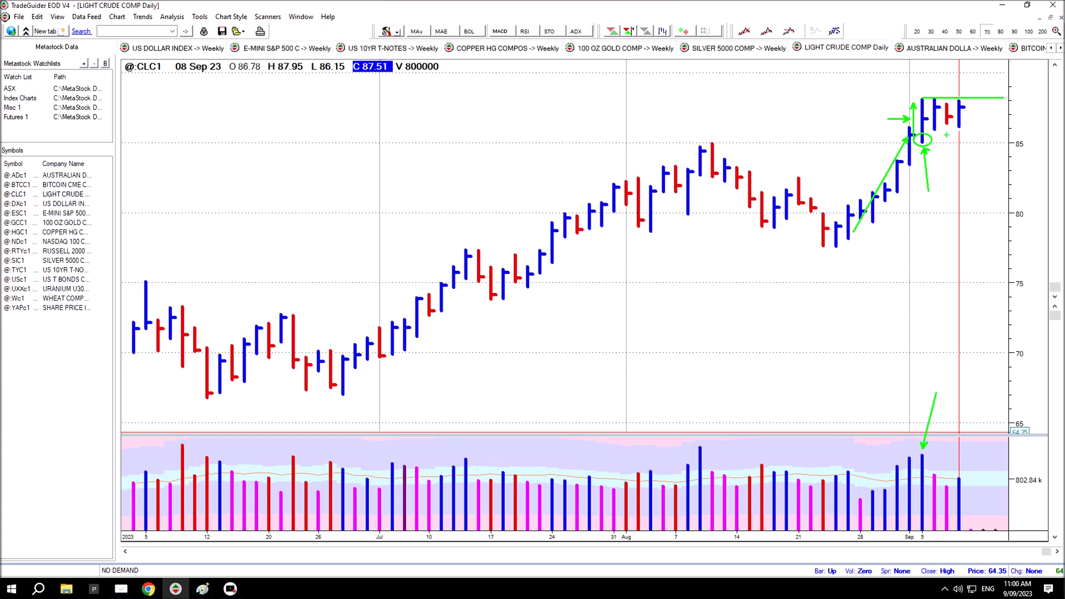
left_click_drag(936, 134, 966, 169)
left_click_drag(962, 134, 978, 171)
left_click_drag(967, 111, 915, 132)
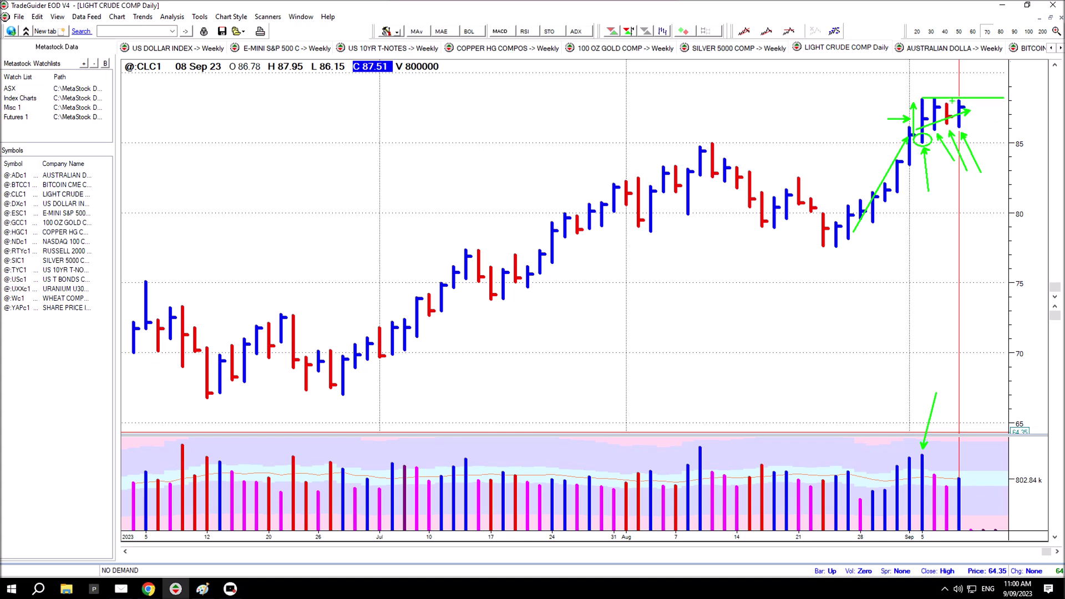
left_click_drag(937, 84, 944, 98)
left_click_drag(947, 483, 958, 427)
Step: Clear the annotations and return the light crude chart to the weekly timeframe
key("Escape")
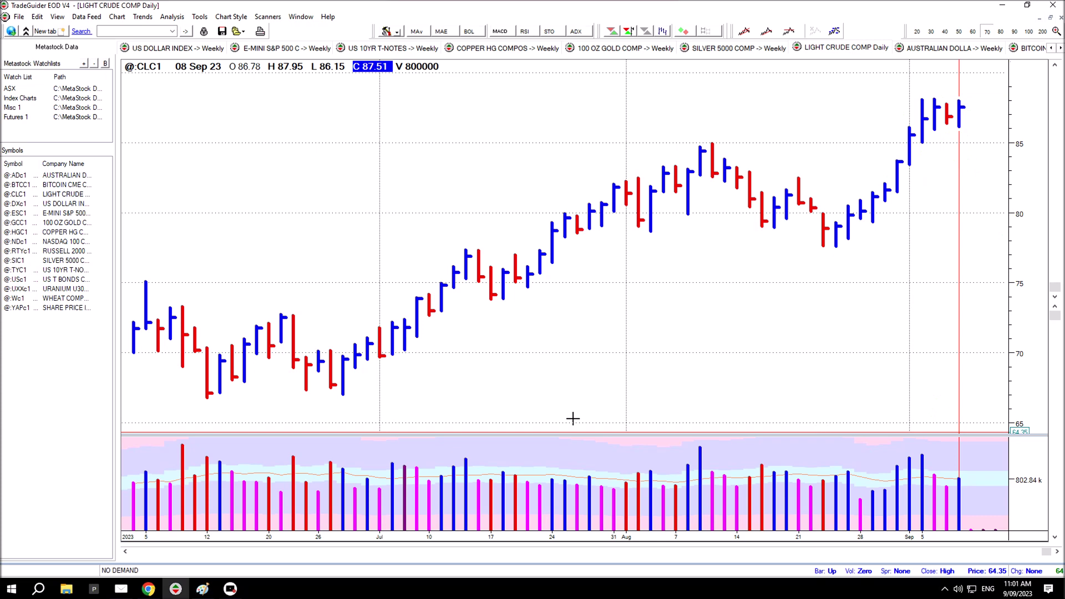
left_click(186, 32)
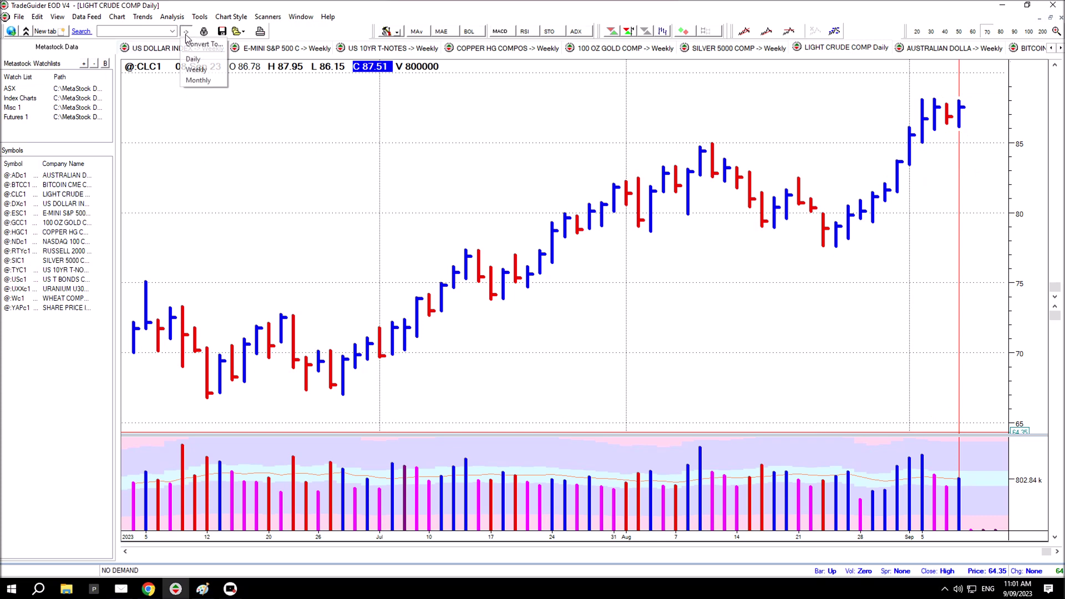
left_click(313, 161)
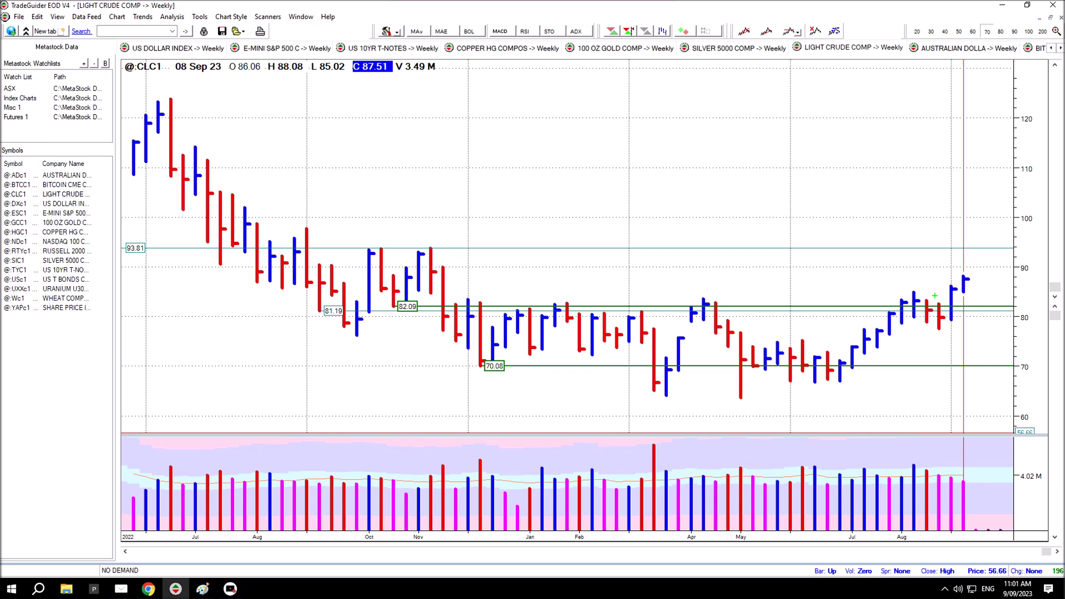
Step: Draw a green line at about 83.5 on the weekly crude chart and two rising parallel channel lines around the latest bars
left_click_drag(901, 298, 997, 298)
left_click(977, 259)
key("ctrl+z")
left_click_drag(1022, 268, 959, 299)
left_click_drag(1015, 247, 934, 286)
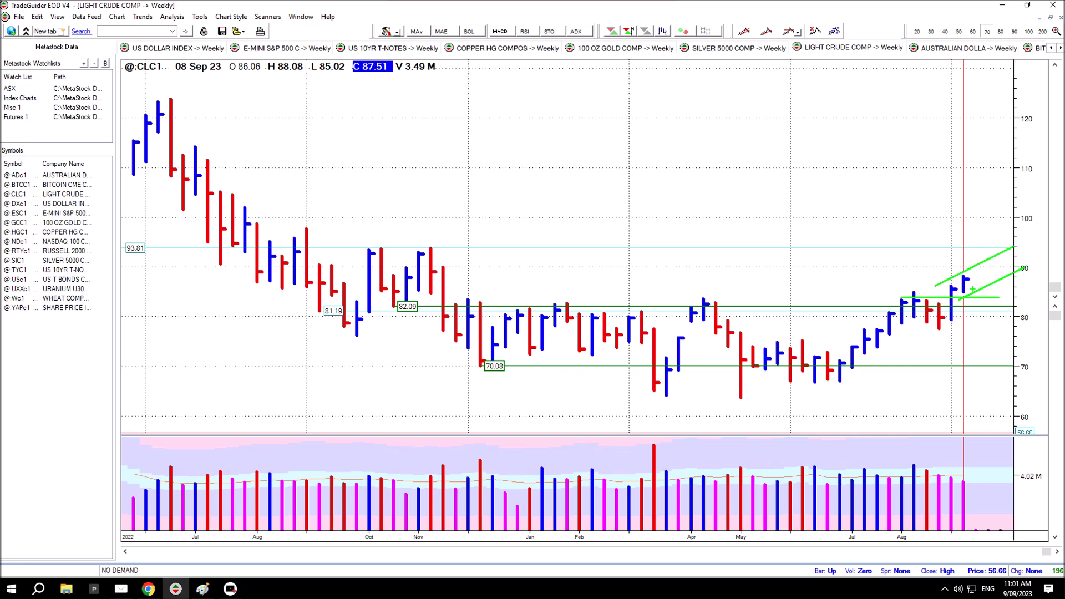
Step: Sketch a blue zigzag price path rising inside the channel and a green trend line beneath the July–August advance
mouse_move(978, 289)
left_mouse_down()
mouse_move(983, 265)
mouse_move(1002, 276)
mouse_move(999, 257)
mouse_move(1014, 267)
left_mouse_up()
left_click_drag(1019, 270, 1017, 247)
left_click_drag(912, 321, 847, 384)
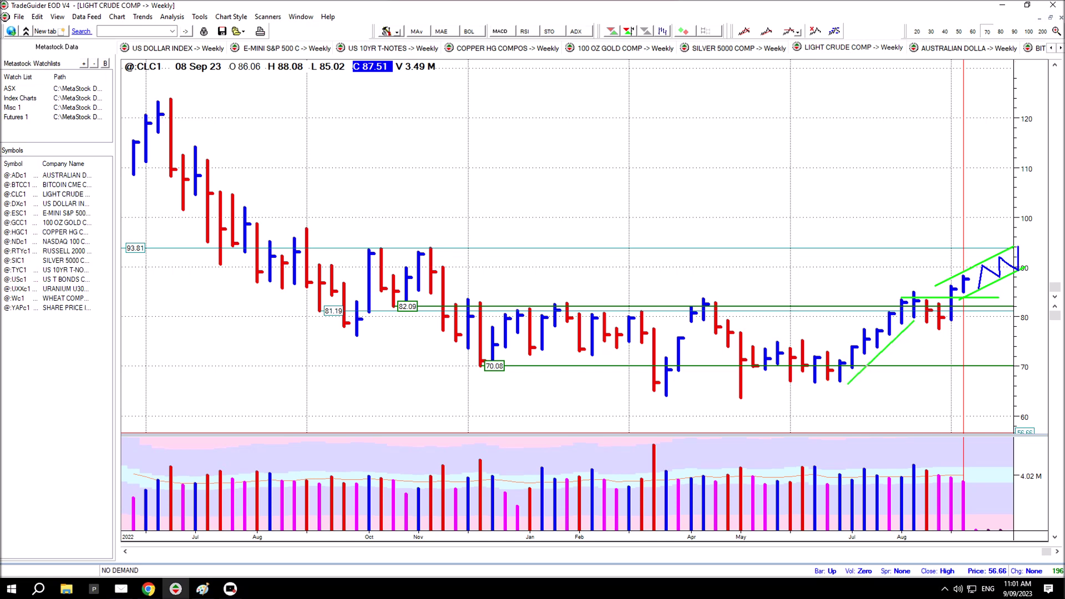
Step: Clear the annotations from the light crude chart and open the weekly Australian dollar chart
left_click_drag(899, 296, 829, 359)
key("Delete")
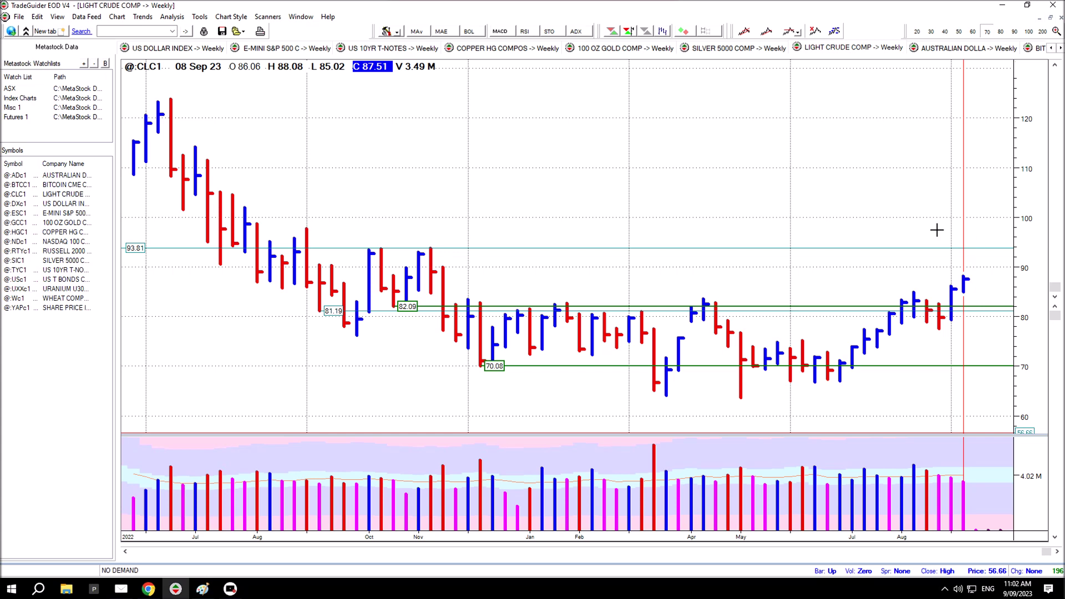
left_click(974, 49)
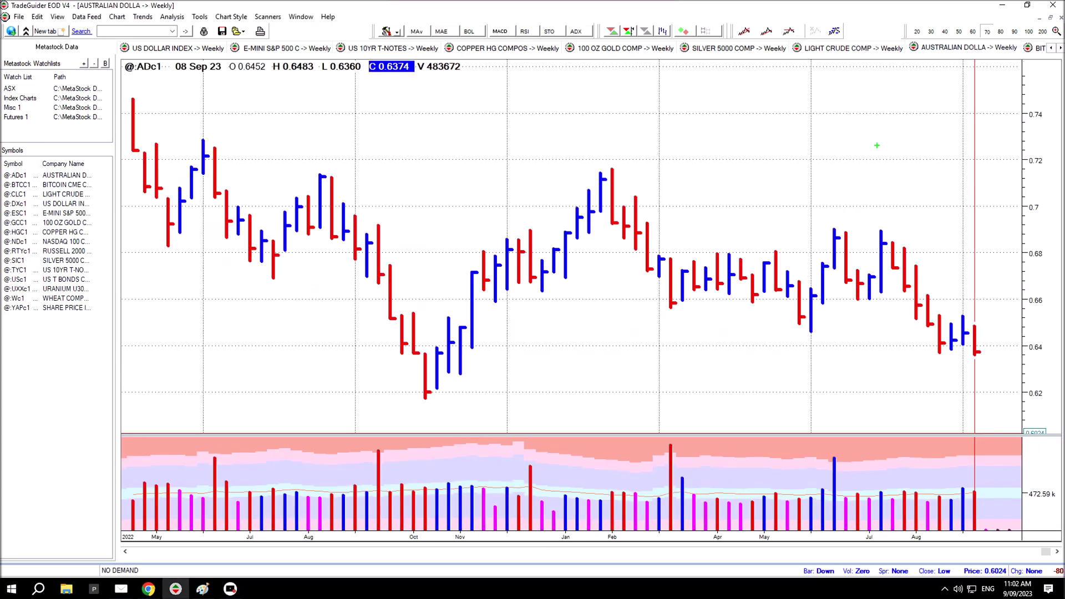
Step: Draw green horizontal lines at about 0.658, 0.678, 0.639 and 0.621, with a falling arrow from the 0.658 line along the August decline
left_click(678, 304)
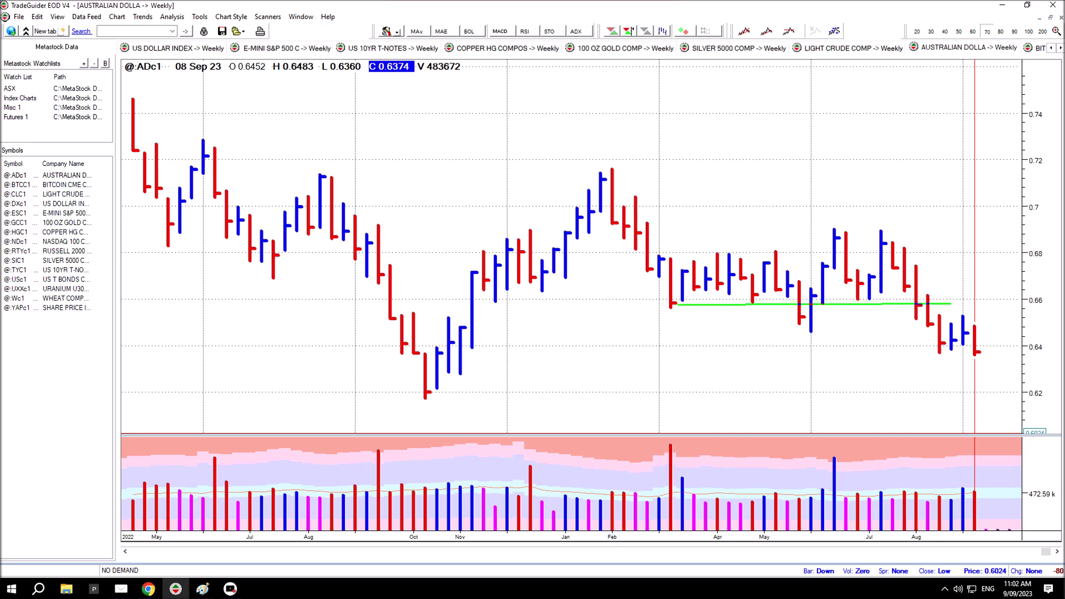
left_click_drag(670, 258, 993, 259)
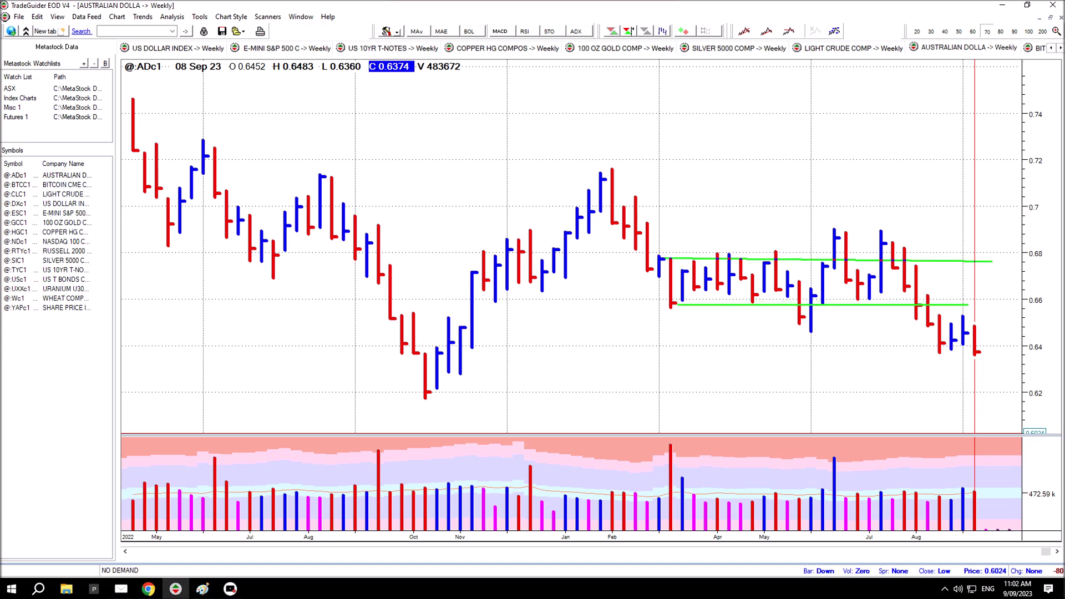
left_click_drag(941, 341, 931, 344)
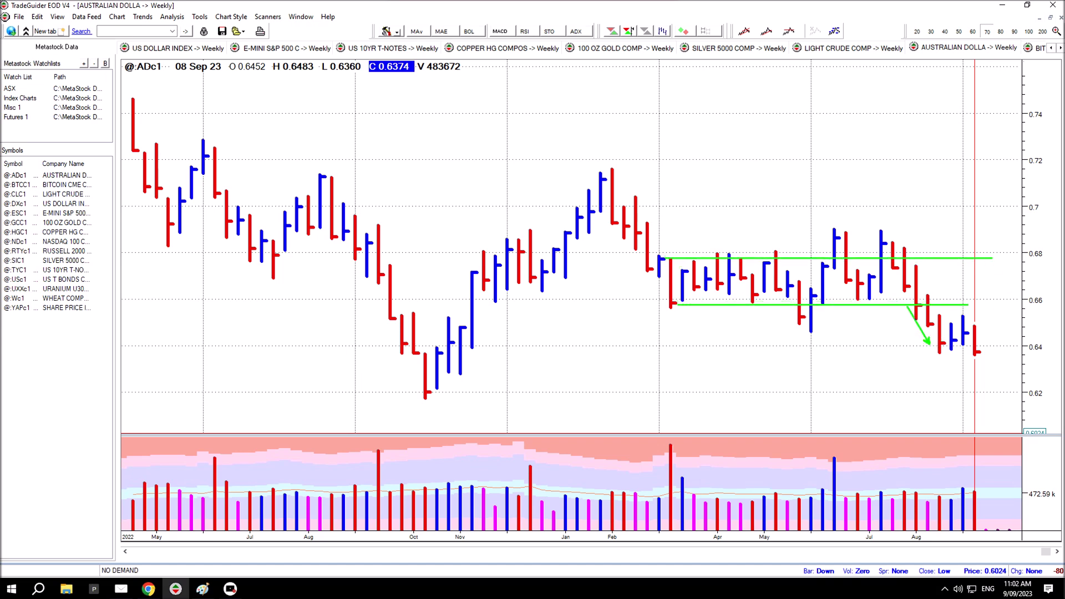
left_click_drag(438, 348, 1050, 348)
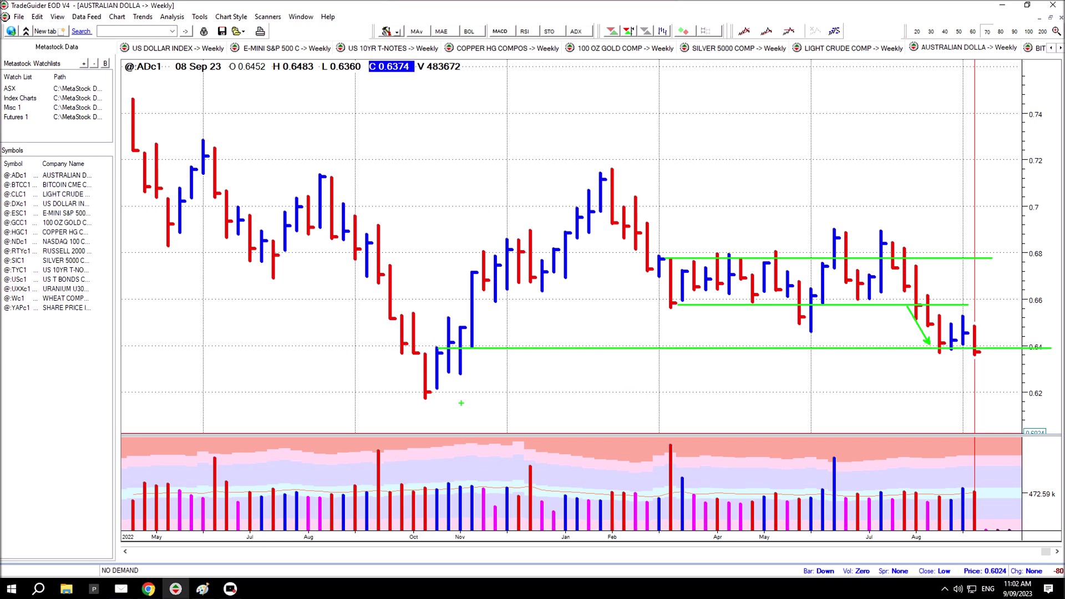
left_click_drag(437, 390, 1032, 391)
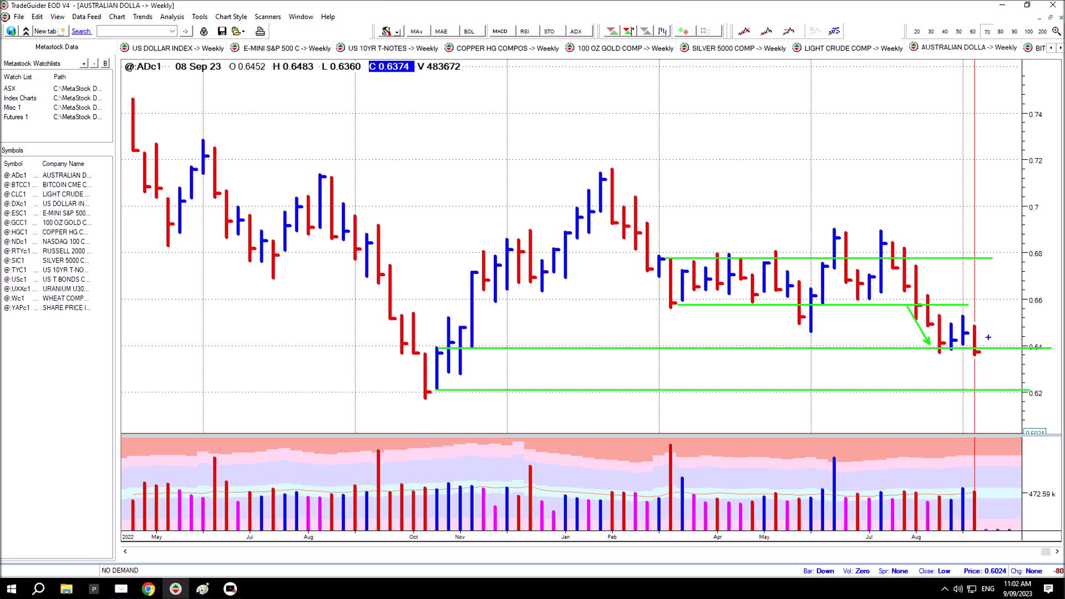
Step: Sketch a possible next bar in blue and add blue arrows below and above the two blue bars preceding the latest bar
mouse_move(988, 334)
left_mouse_down()
mouse_move(989, 350)
mouse_move(998, 344)
left_mouse_up()
left_click_drag(952, 355, 934, 392)
left_click_drag(959, 355, 950, 390)
left_click_drag(951, 322, 950, 289)
left_click_drag(959, 310, 962, 285)
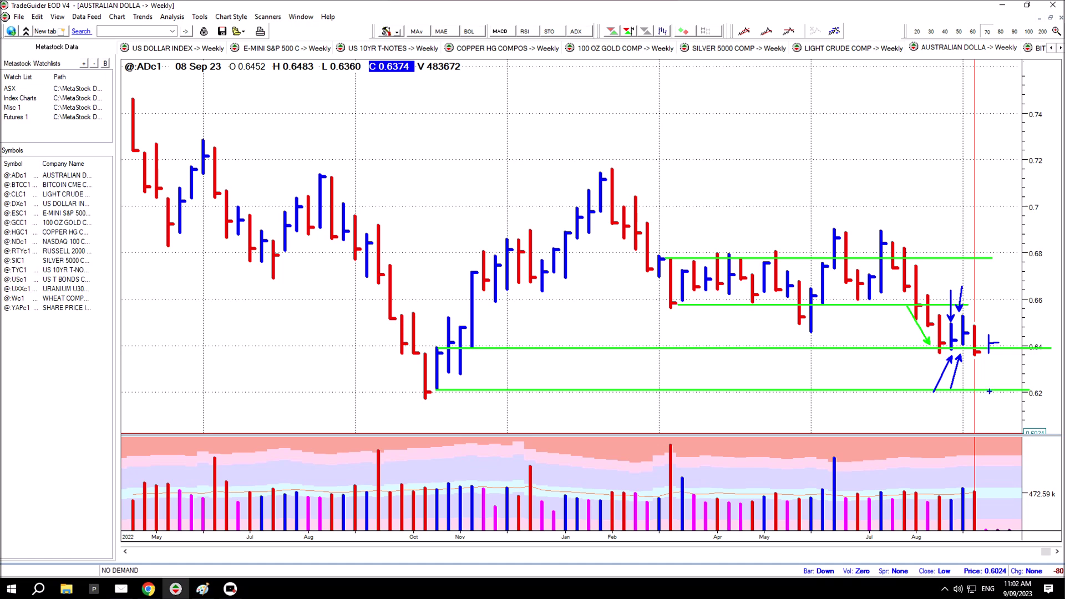
Step: Clear the Australian dollar annotations and open the weekly Bitcoin CME chart
left_click(1060, 49)
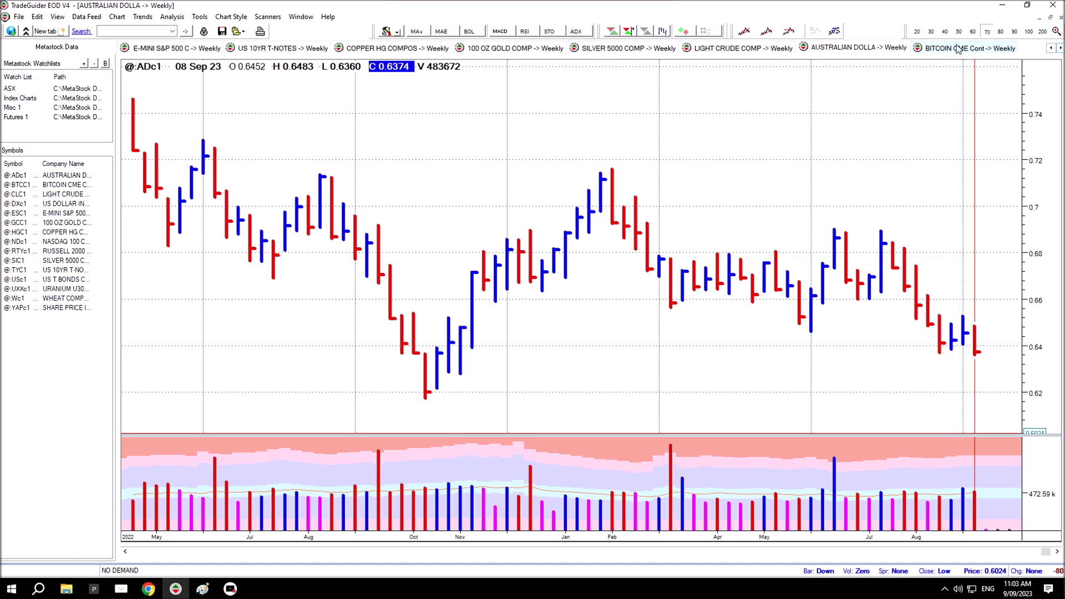
left_click(950, 49)
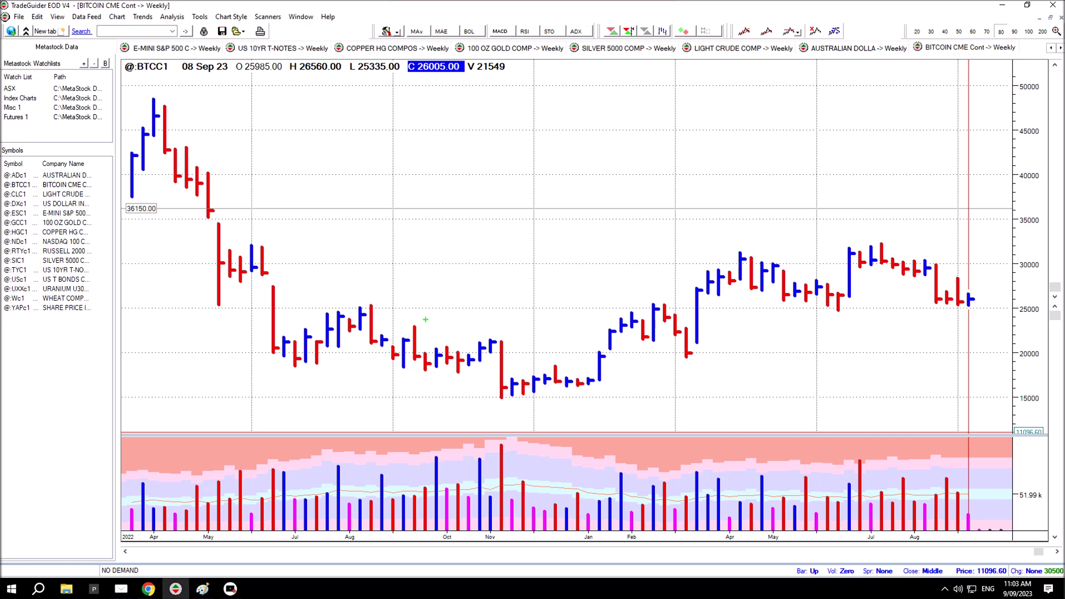
Step: Box the base between about 13,700 and 25,400, draw lines at about 25,400 and 31,500, and add arrows at the breakout and June rebound
left_click_drag(212, 305, 707, 409)
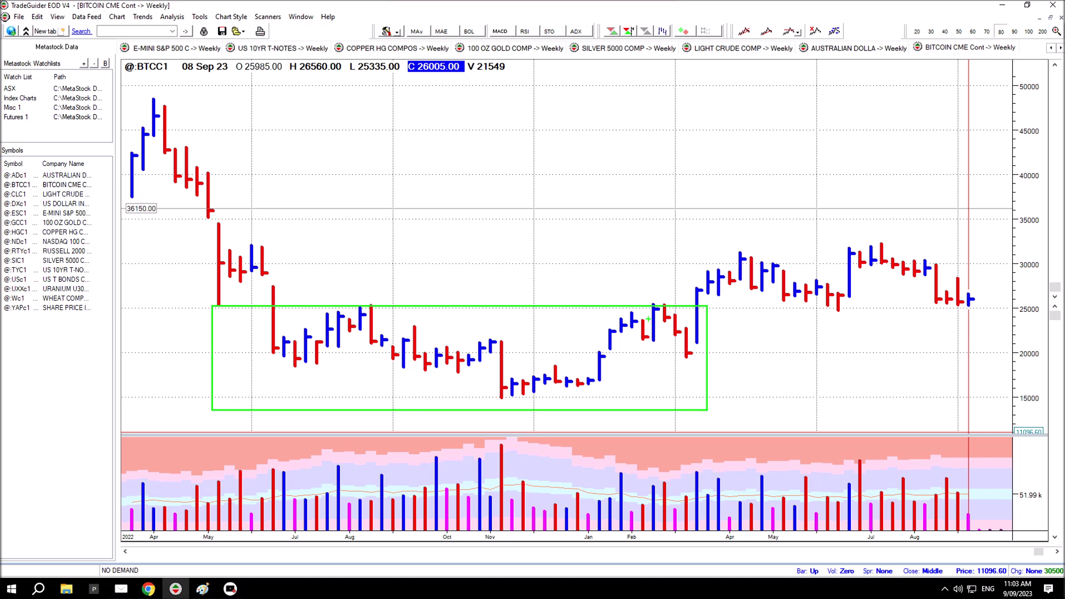
left_click_drag(653, 305, 1015, 305)
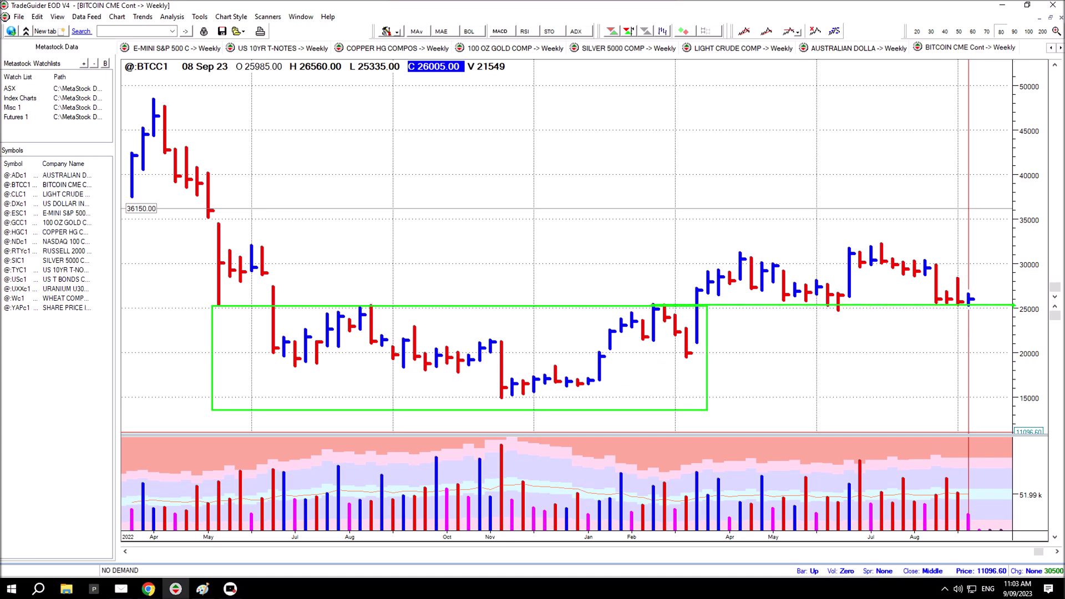
left_click_drag(669, 290, 703, 267)
mouse_move(835, 345)
left_mouse_down()
mouse_move(821, 318)
mouse_move(840, 254)
left_mouse_up()
left_click_drag(741, 250, 944, 251)
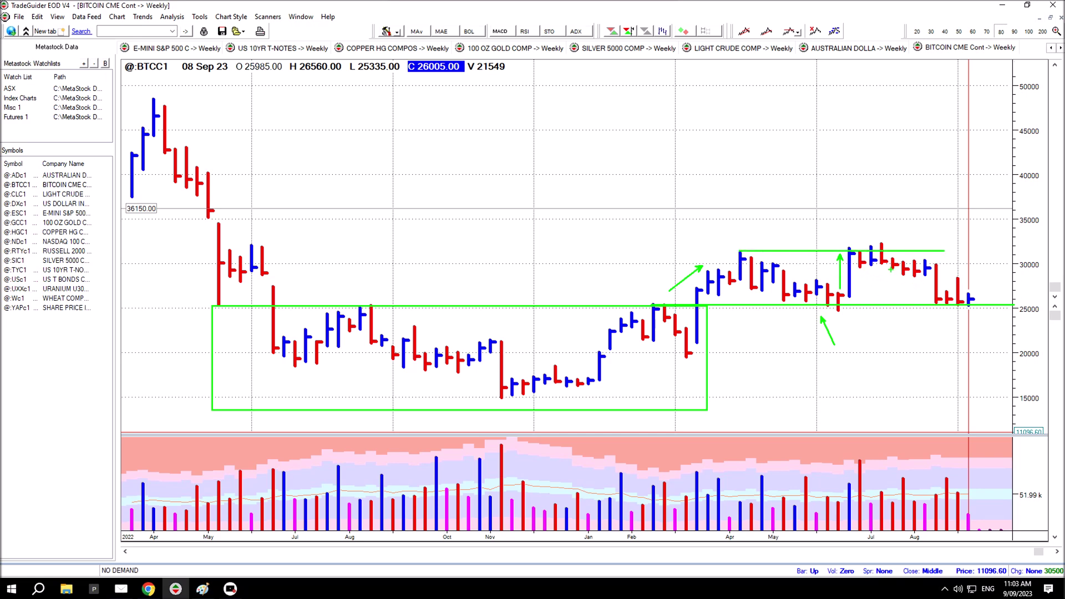
Step: Add green arrows along the July–August sideways bars, below the August drop bar and at the high of the bar before the latest
left_click_drag(856, 269, 923, 276)
left_click_drag(936, 312, 922, 362)
left_click_drag(962, 272, 997, 242)
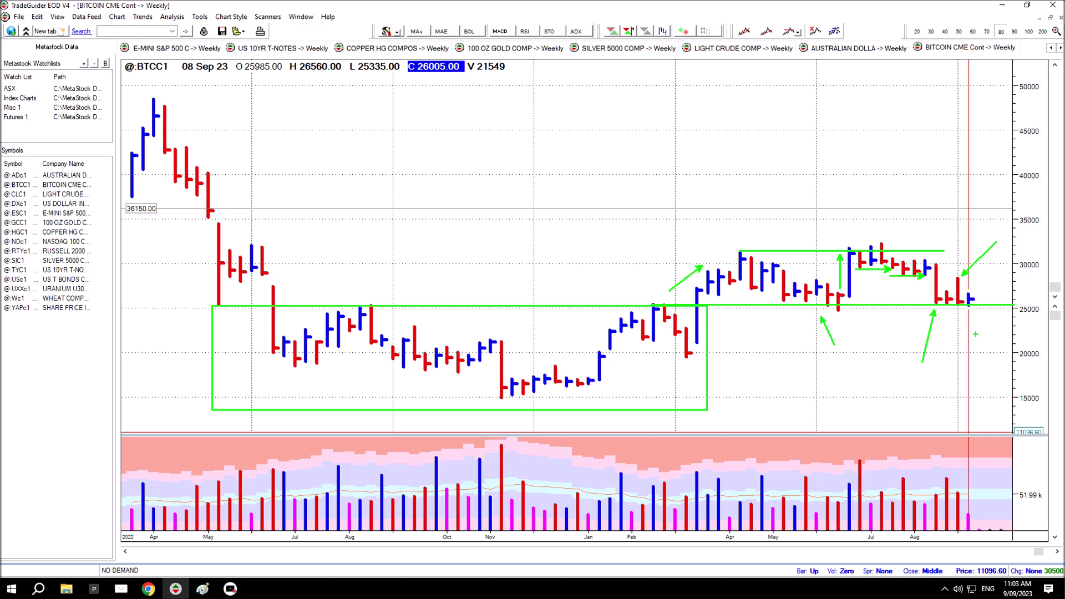
Step: Clear the annotations and switch the Bitcoin chart to the daily timeframe
key("Escape")
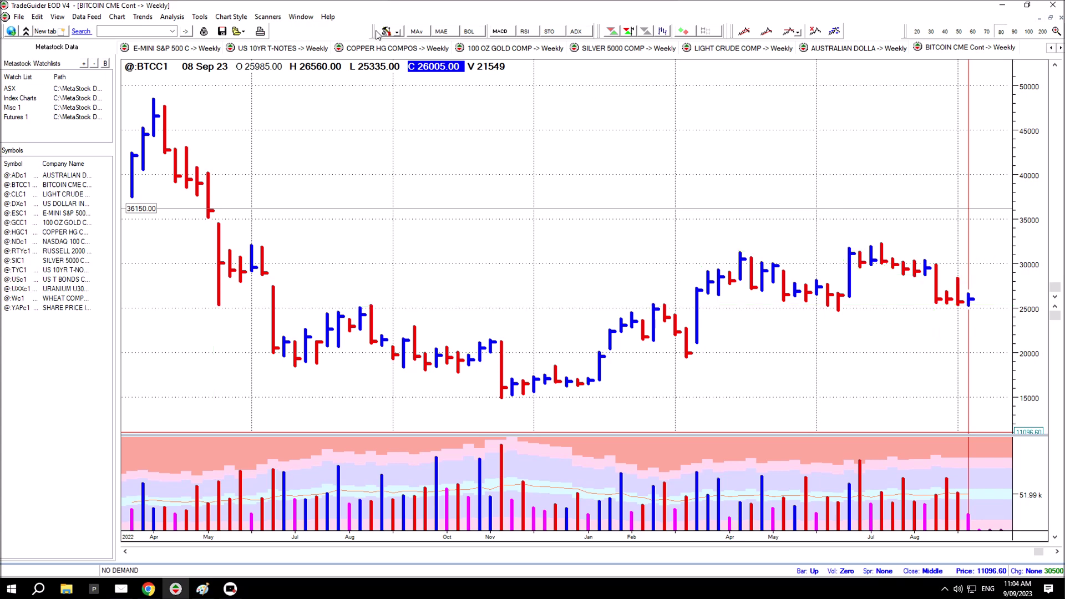
left_click(187, 31)
left_click(193, 59)
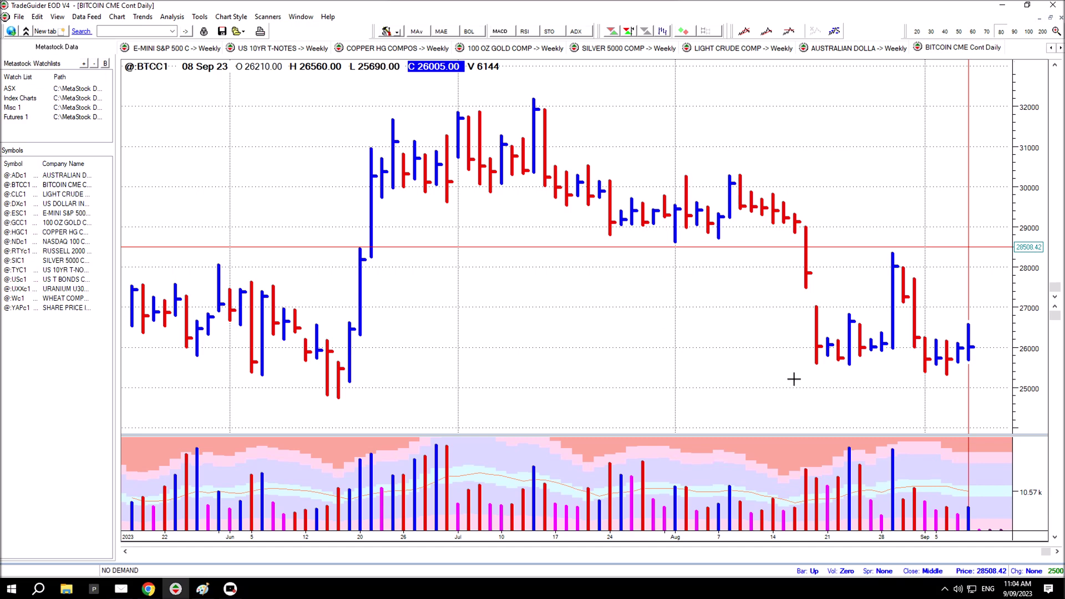
Step: Draw a green line at about 25,600, add arrows at the late-August spike, its volume and the following lows, and circle the latest bar's upper part
left_click_drag(817, 366, 1005, 366)
left_click_drag(883, 251, 870, 211)
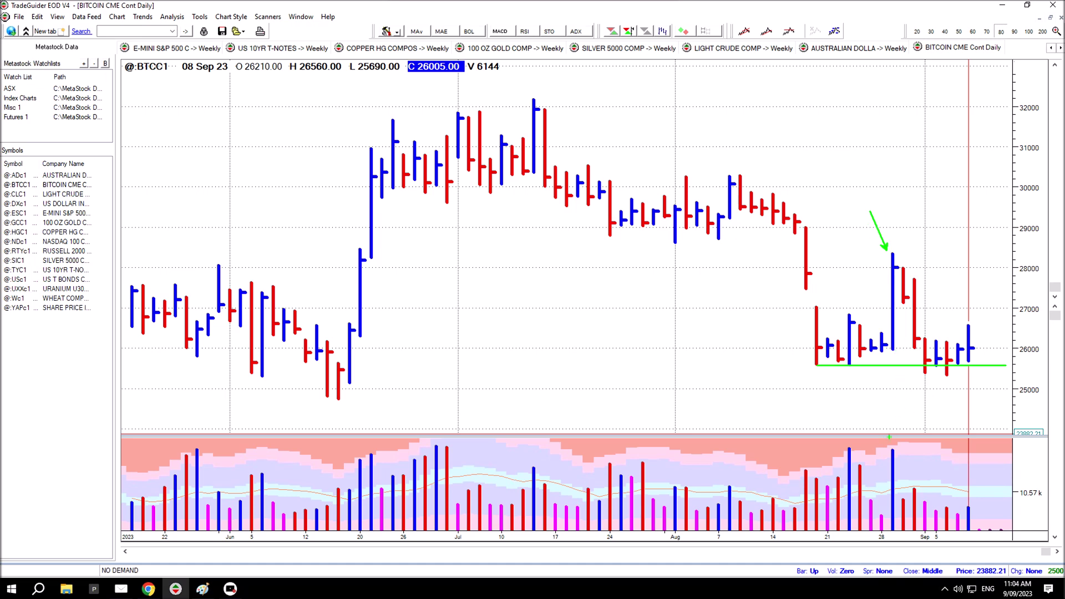
left_click_drag(888, 444, 867, 415)
left_click_drag(918, 358, 905, 308)
left_click_drag(935, 370, 929, 413)
mouse_move(980, 340)
left_mouse_down()
mouse_move(959, 341)
mouse_move(970, 325)
mouse_move(980, 335)
left_mouse_up()
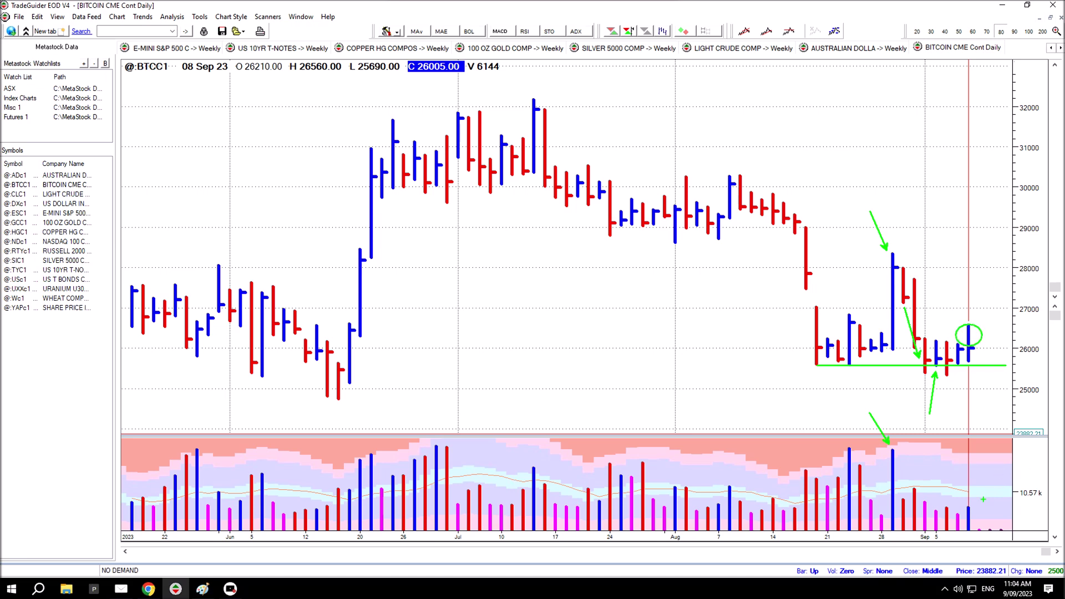
Step: Add green marks and arrows at the latest daily price bars, along their lows, and at the last four volume bars
left_click_drag(978, 504, 1007, 476)
left_click_drag(974, 374, 926, 375)
left_click_drag(986, 330, 1012, 321)
mouse_move(936, 503)
left_mouse_down()
mouse_move(944, 476)
mouse_move(968, 482)
left_mouse_up()
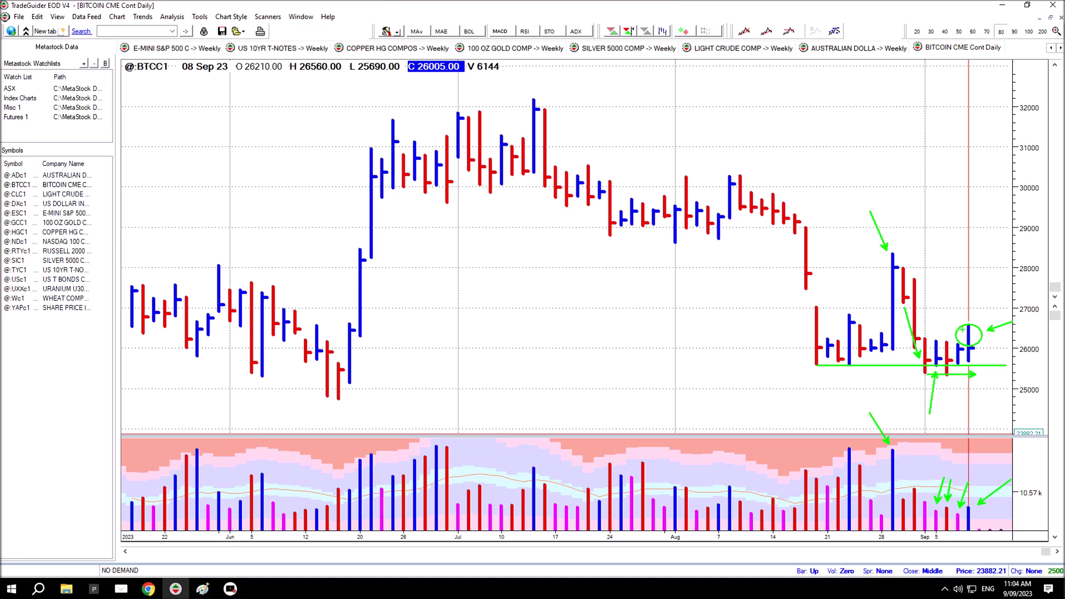
left_click_drag(964, 329, 957, 354)
left_click_drag(975, 512, 1020, 514)
left_click_drag(982, 349, 1018, 349)
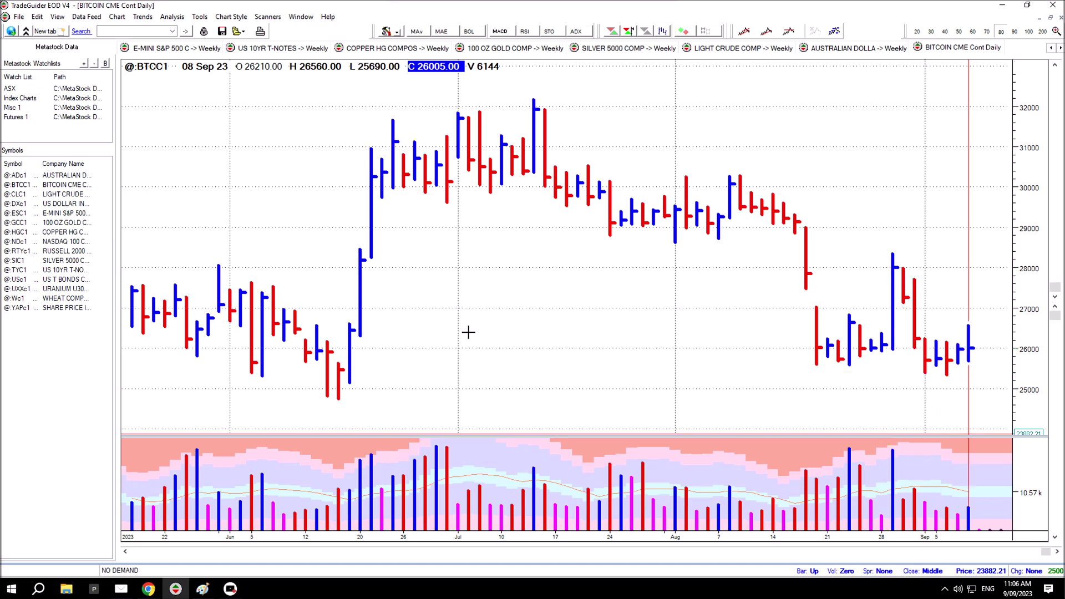
Step: Return the Bitcoin chart to the weekly timeframe and place the chart cursor on the latest bar
left_click(186, 31)
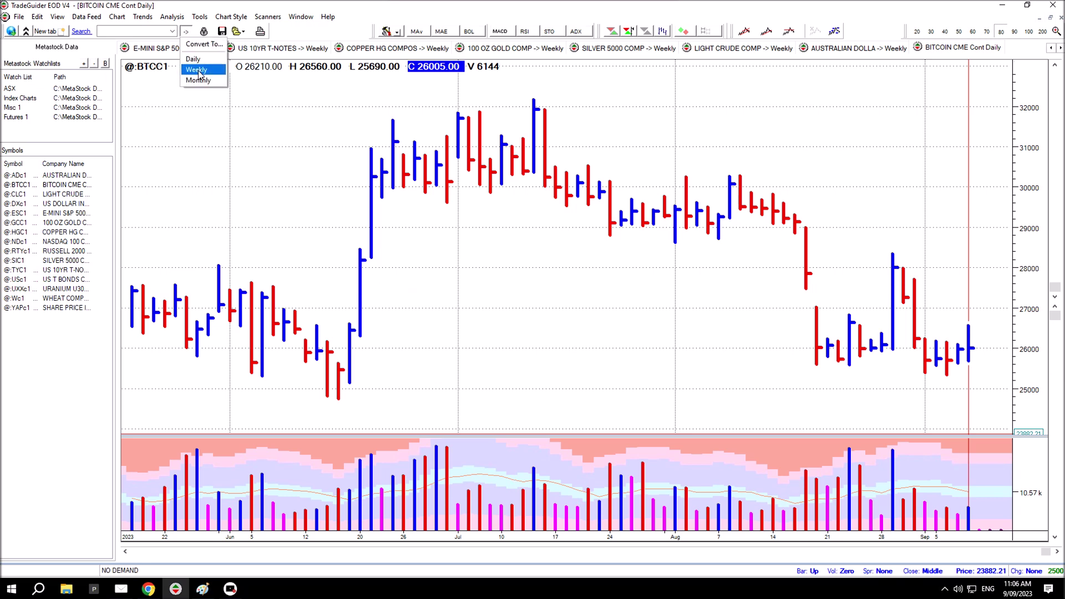
left_click(196, 69)
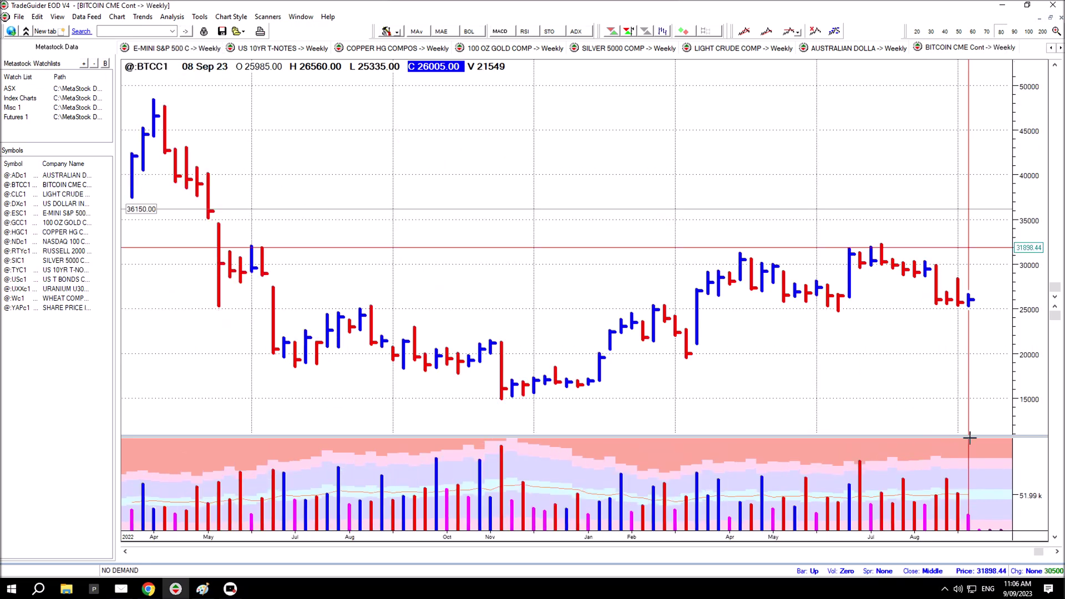
left_click(968, 433)
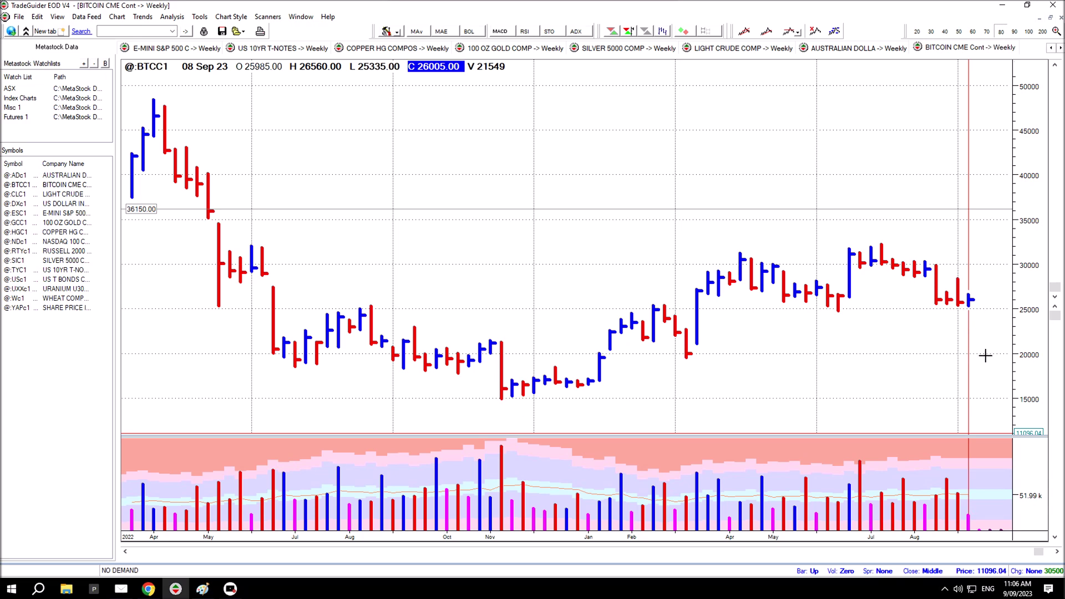
Step: Draw a short green line at about 25,400 under the latest weekly bars, with arrows at their highs, lows, volume and possible rise
left_click_drag(936, 304, 997, 305)
left_click(956, 277)
left_click_drag(972, 312, 985, 331)
left_click_drag(975, 512, 1008, 484)
left_click_drag(990, 284, 981, 307)
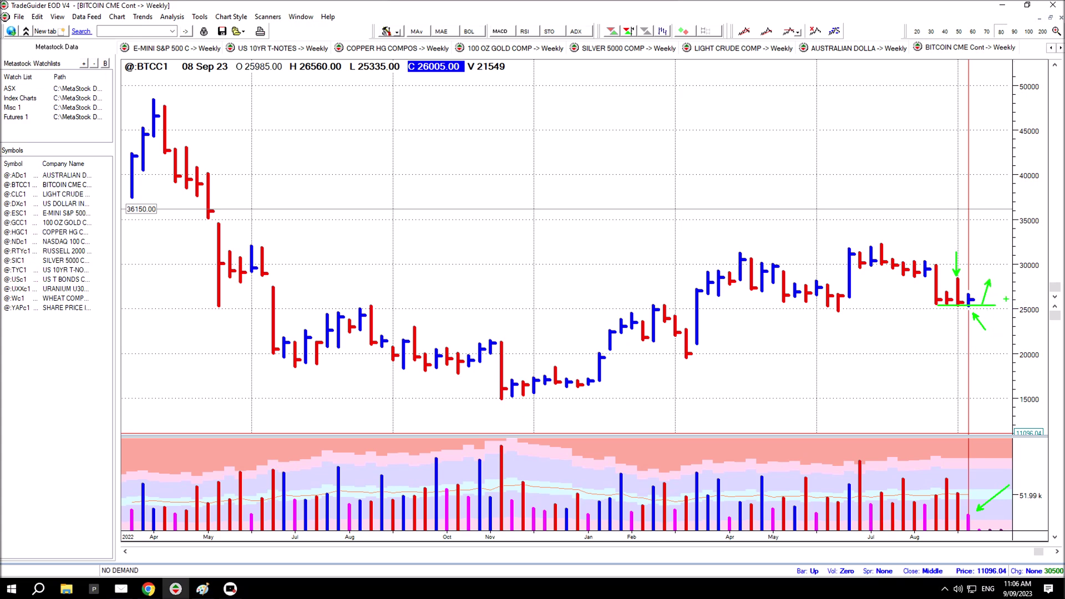
left_click_drag(1005, 299, 974, 300)
left_click_drag(964, 277, 993, 250)
Step: Clear the Bitcoin annotations and open the weekly US Dollar Index chart
key("Escape")
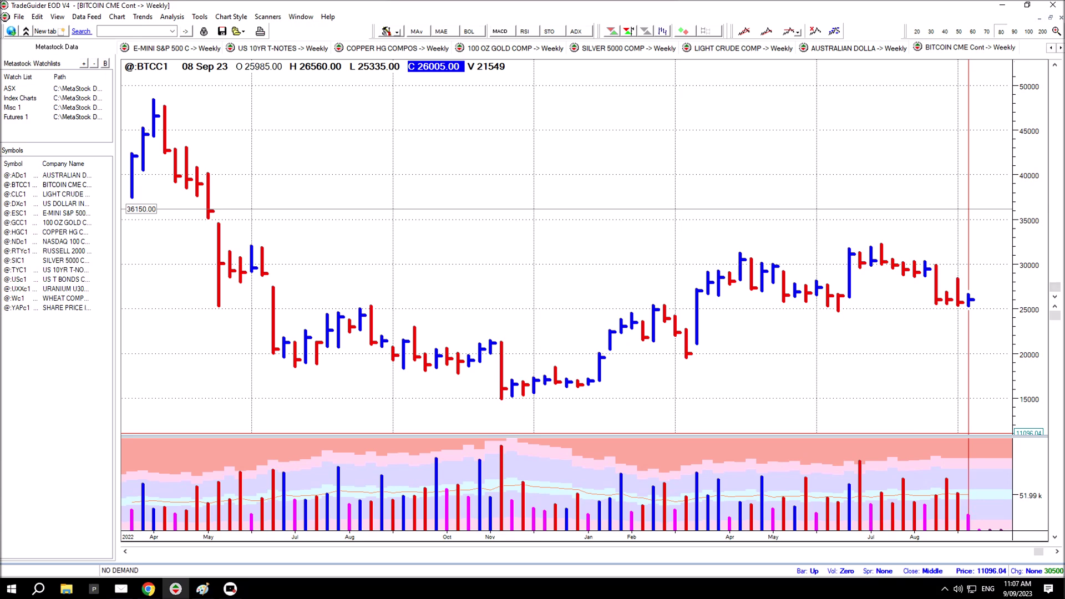
left_click(1051, 48)
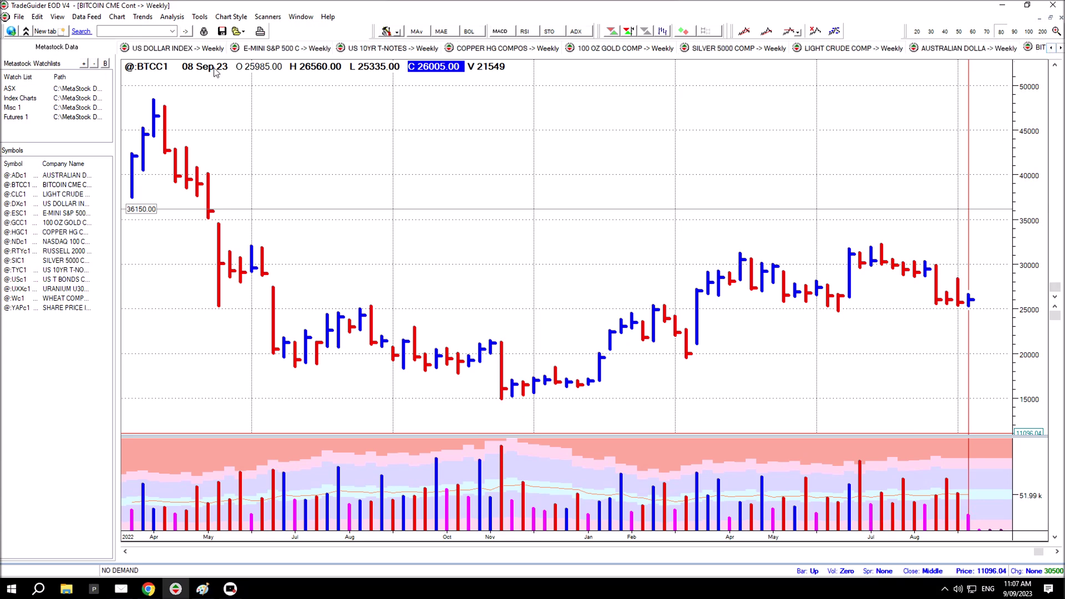
left_click(183, 50)
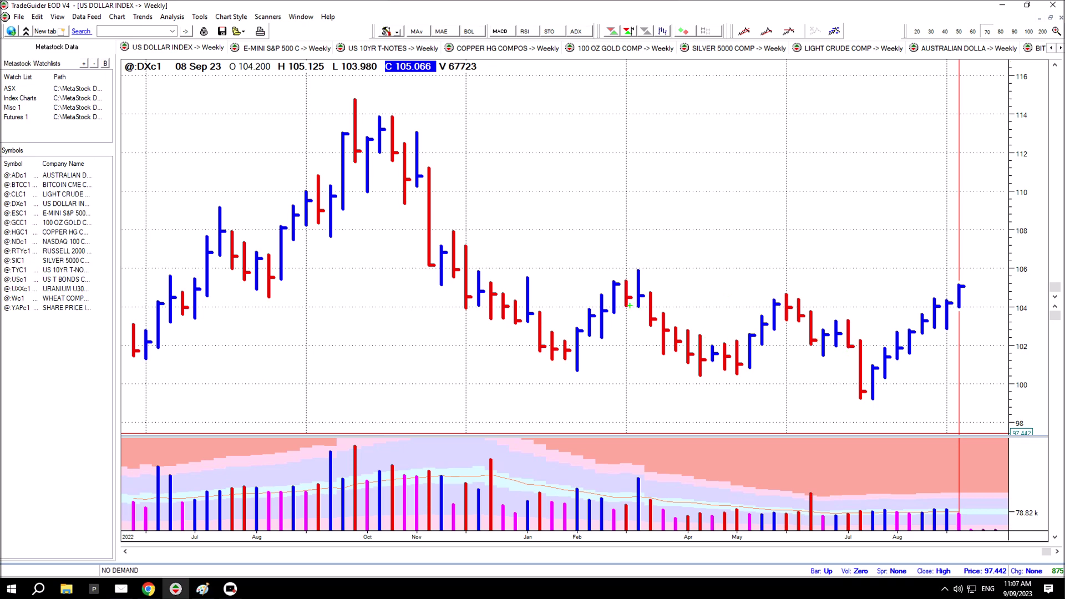
Step: Draw green horizontal lines at about 104, 106.1 and 105.6, and circle the low of the bar before the latest
left_click_drag(630, 305, 1001, 307)
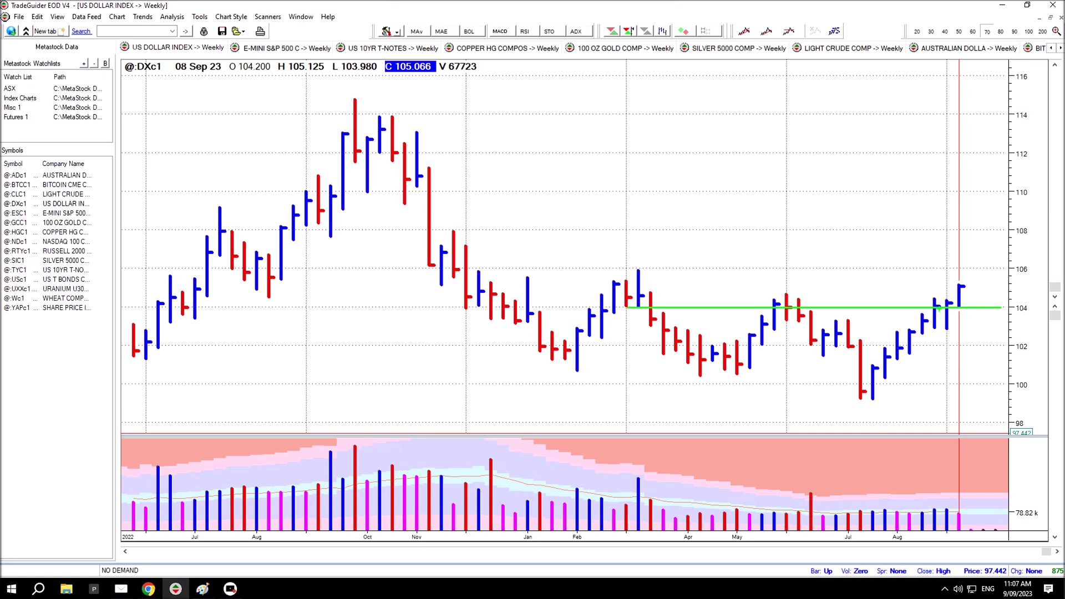
left_click_drag(942, 309, 955, 335)
left_click_drag(432, 265, 1017, 266)
left_click_drag(455, 277, 1010, 277)
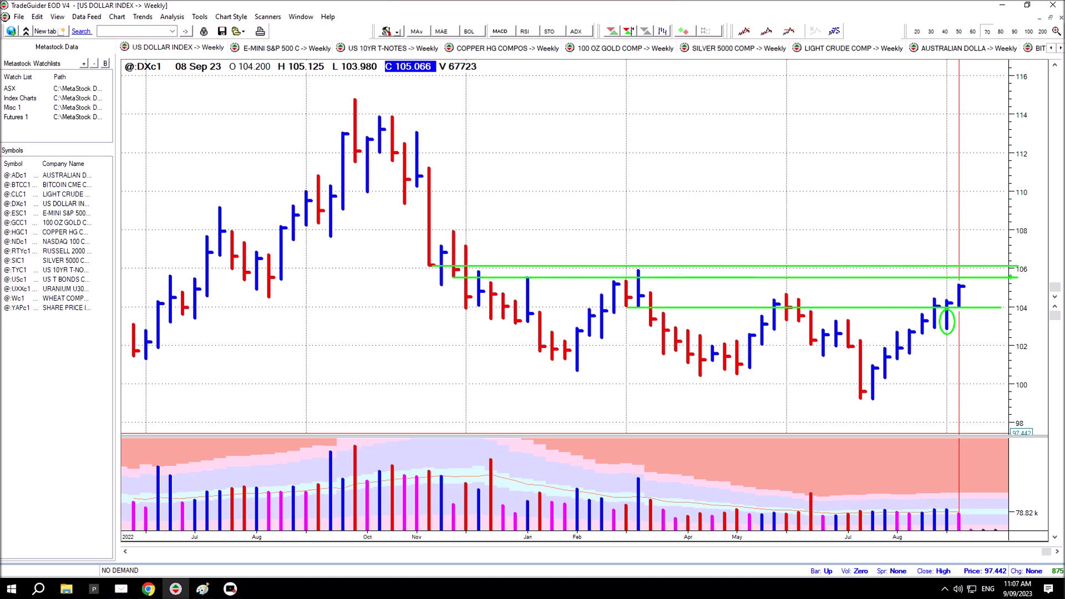
Step: Add green arrows below the November bars around the upper lines, and two horizontal arrows extending forward from that area
mouse_move(422, 270)
left_mouse_down()
mouse_move(392, 305)
mouse_move(412, 319)
left_mouse_up()
mouse_move(452, 280)
left_mouse_down()
mouse_move(440, 298)
mouse_move(492, 399)
left_mouse_up()
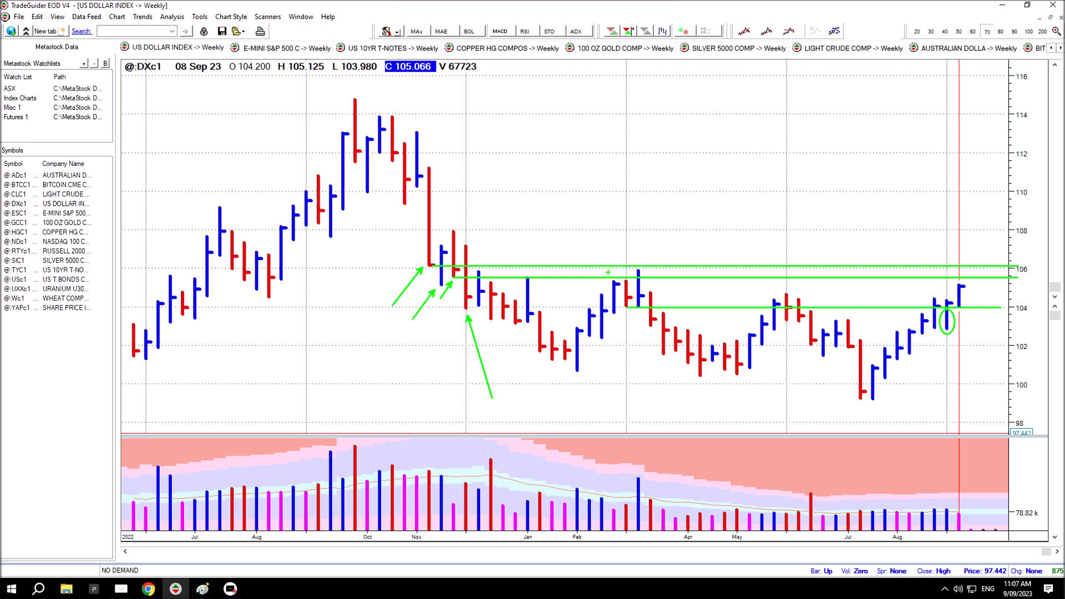
left_click_drag(610, 271, 515, 272)
left_click_drag(506, 246, 467, 246)
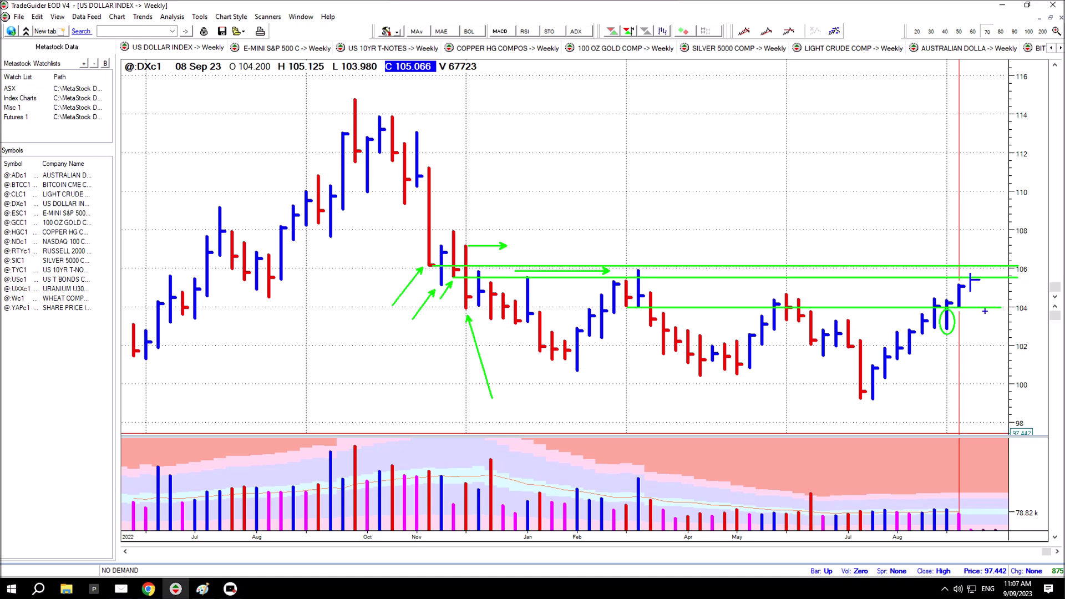
Step: Sketch a possible next bar in blue, with a blue arrow at the circled low and a green arrow between the upper lines
left_click_drag(956, 339, 974, 377)
left_click_drag(948, 273, 872, 273)
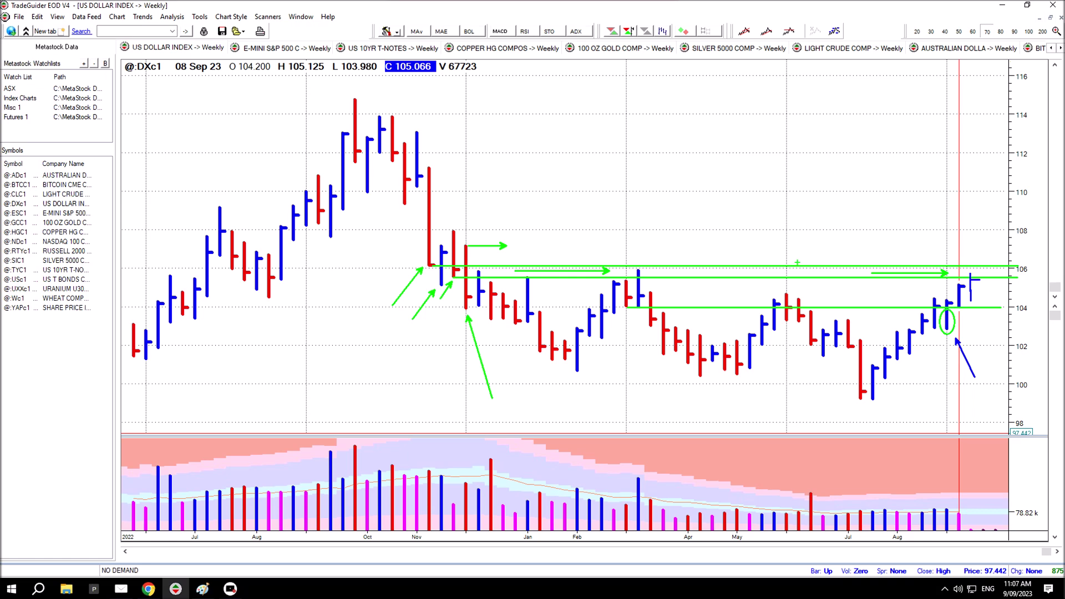